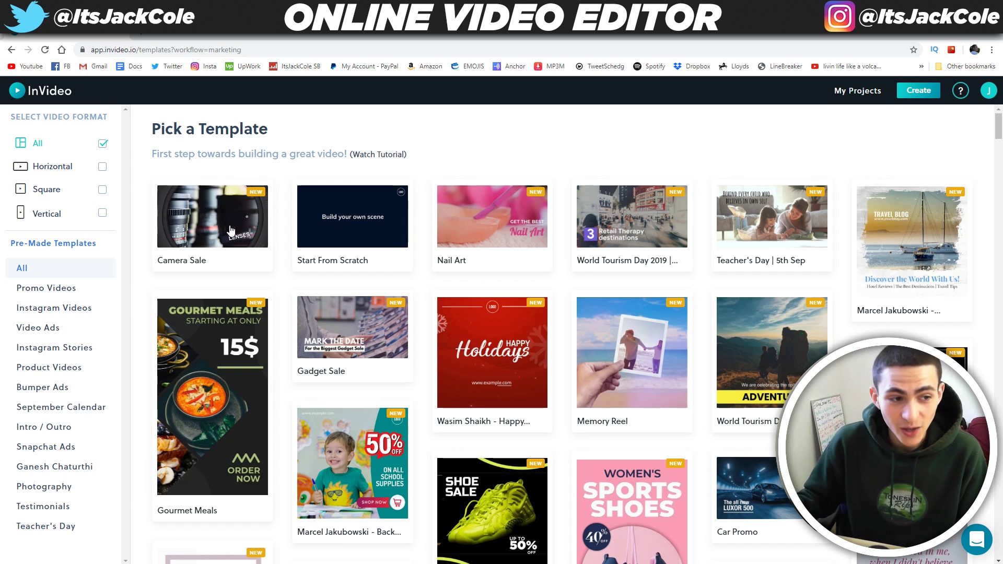
Preview the Camera Sale template and close its preview.
left_click(262, 234)
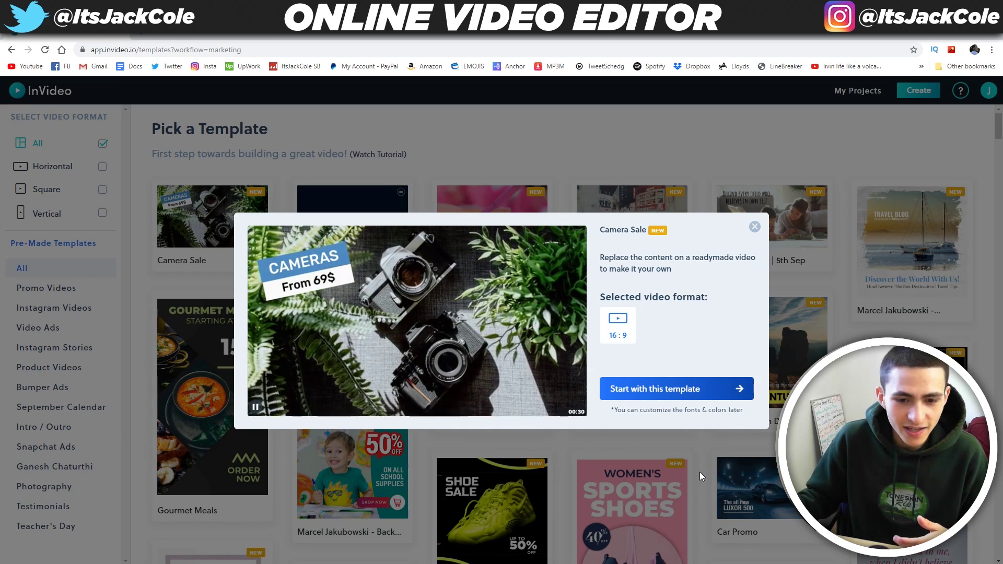
left_click(832, 553)
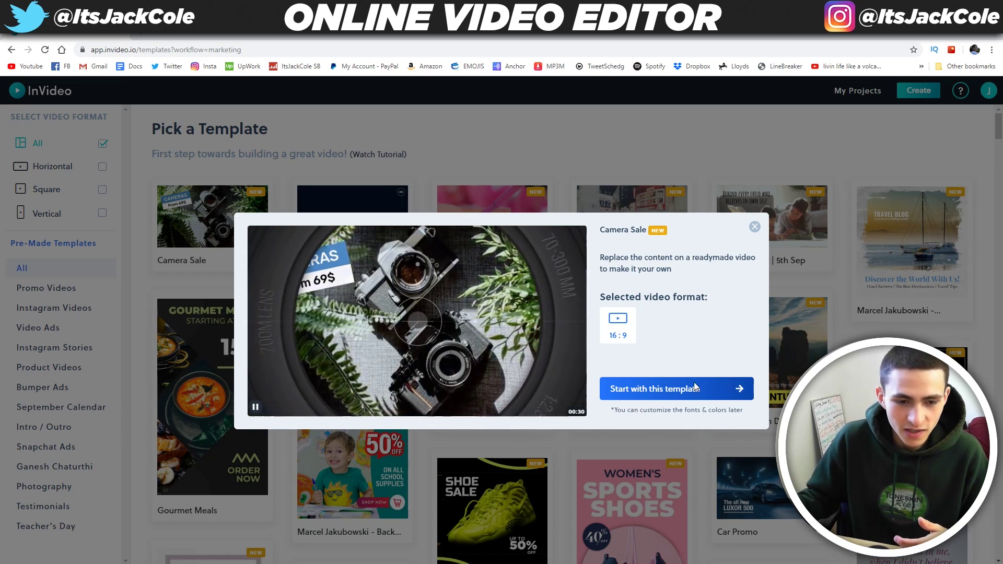
left_click(695, 132)
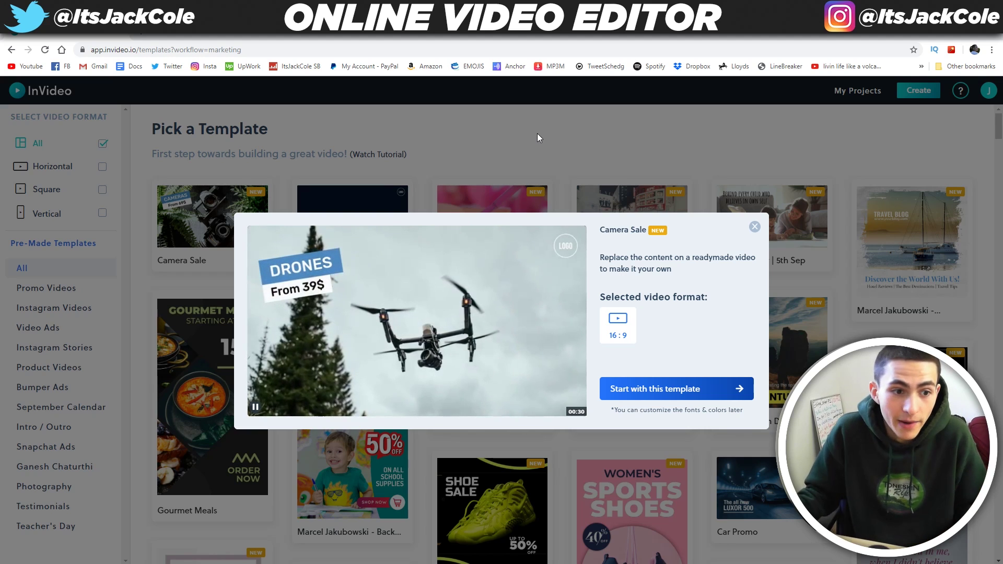
left_click(537, 135)
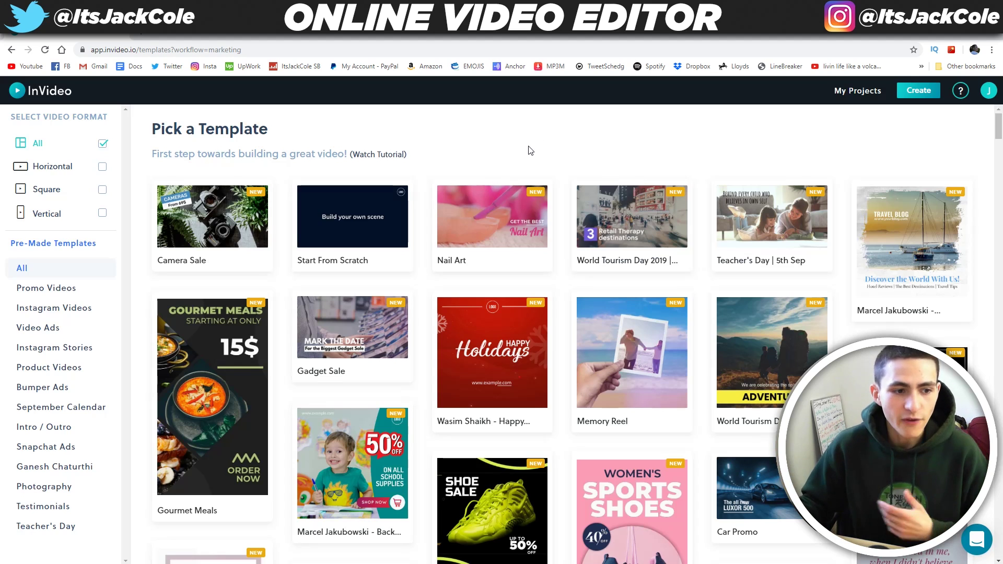
Browse the full gallery of pre-made templates across all video formats for a suitable design.
scroll(522, 154, "down", 10)
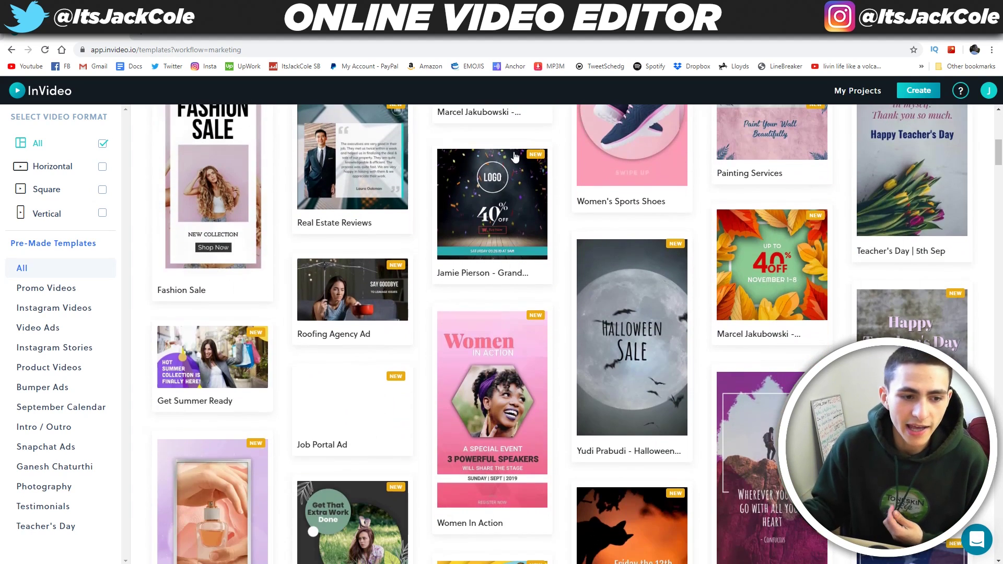
scroll(514, 156, "down", 3)
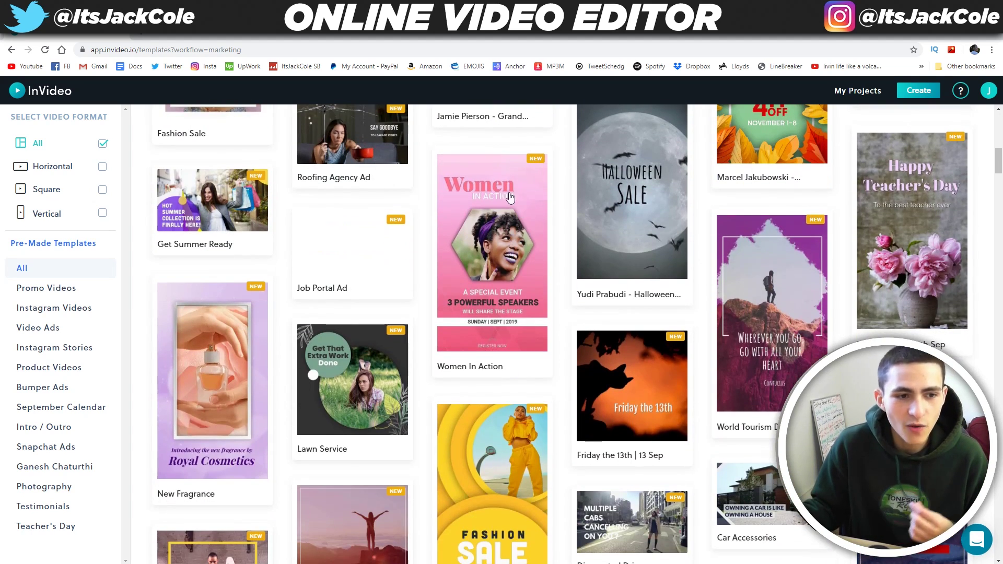
scroll(525, 313, "down", 2)
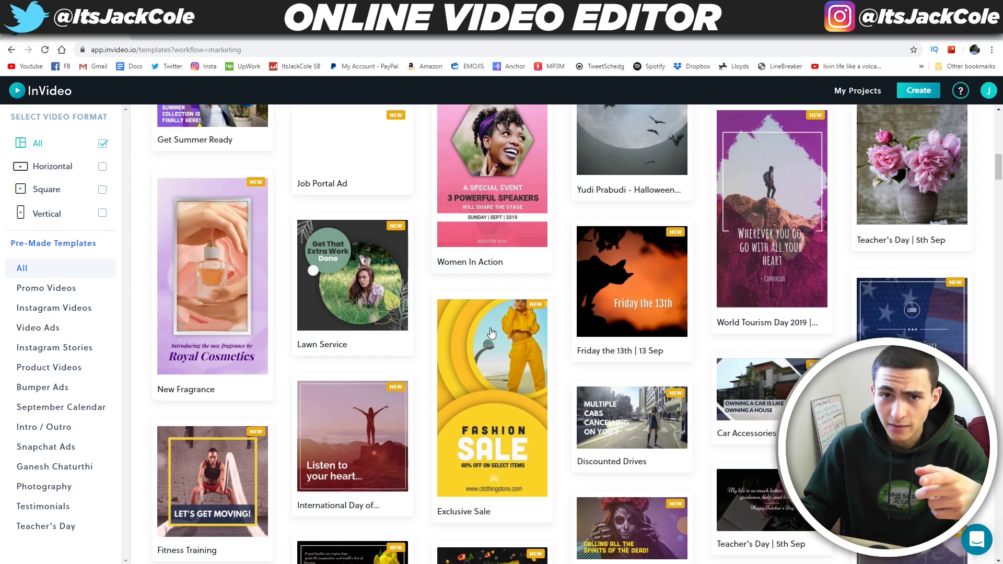
scroll(491, 333, "down", 9)
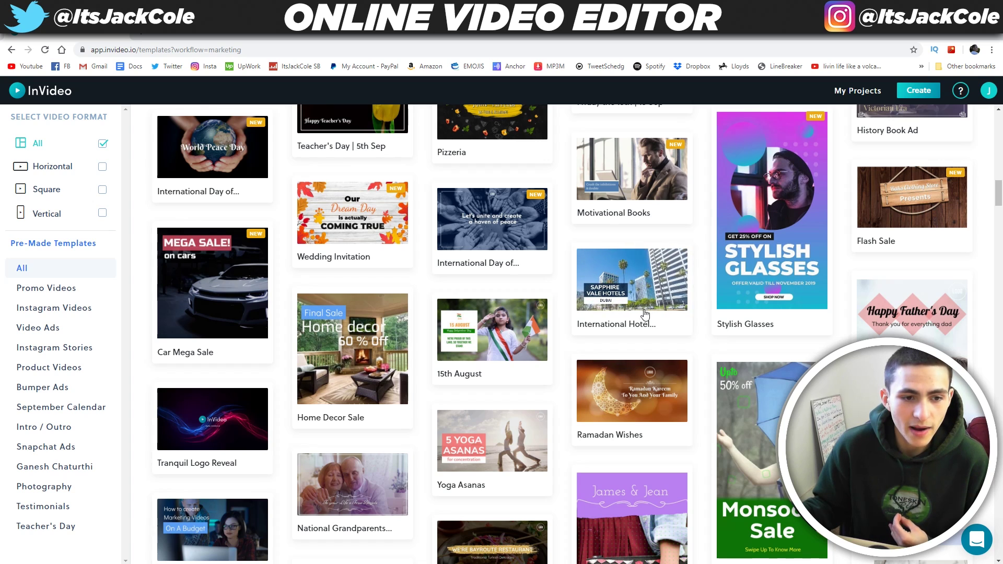
scroll(649, 275, "down", 1)
scroll(648, 272, "down", 6)
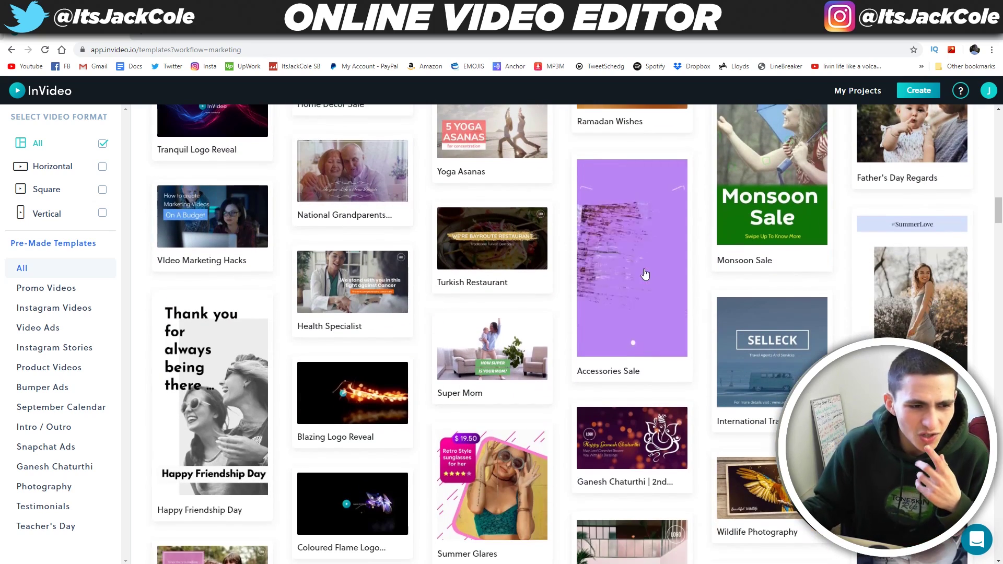
scroll(636, 267, "down", 2)
scroll(636, 267, "down", 3)
scroll(636, 269, "down", 3)
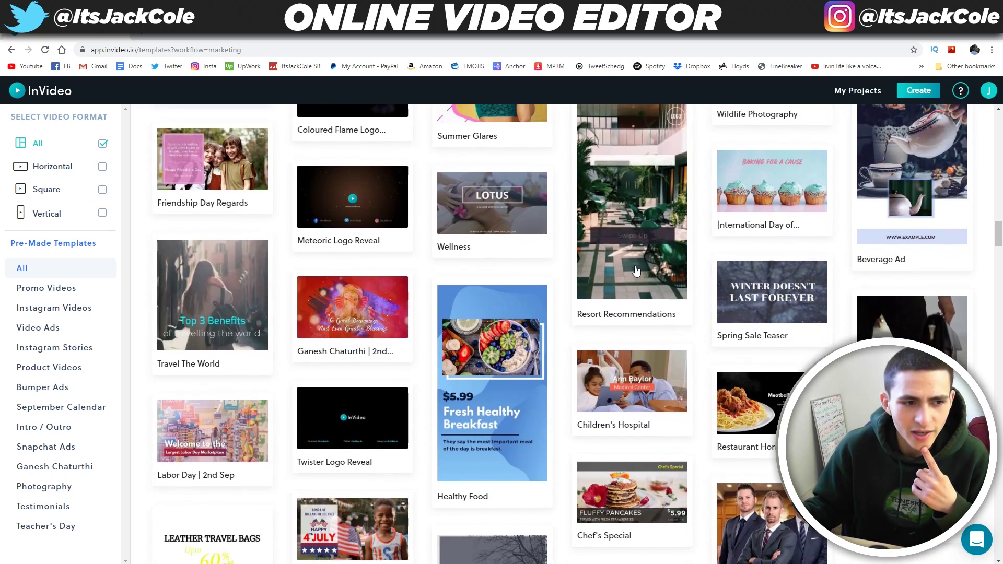
scroll(636, 271, "down", 5)
scroll(515, 280, "up", 7)
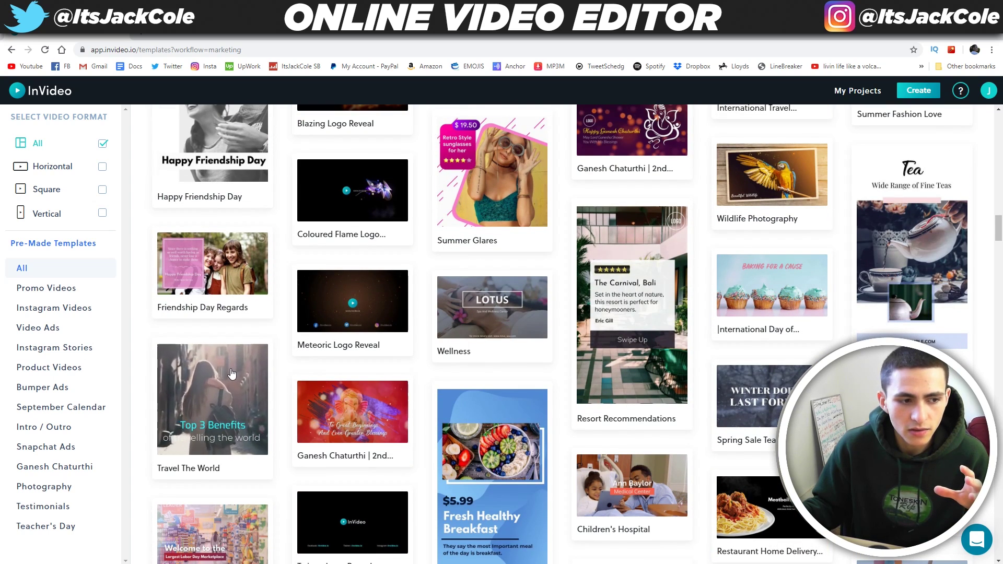
scroll(309, 397, "down", 2)
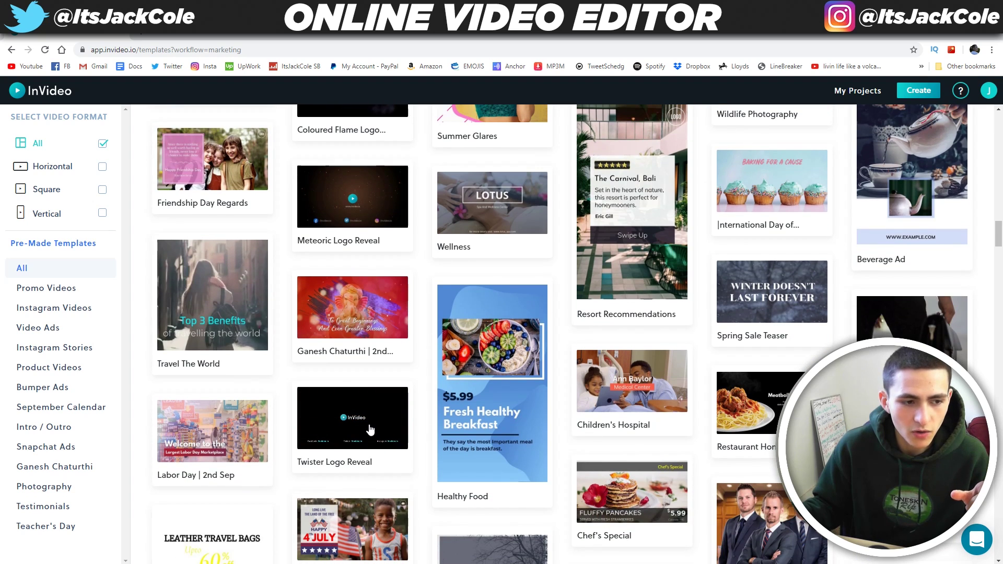
scroll(371, 423, "down", 2)
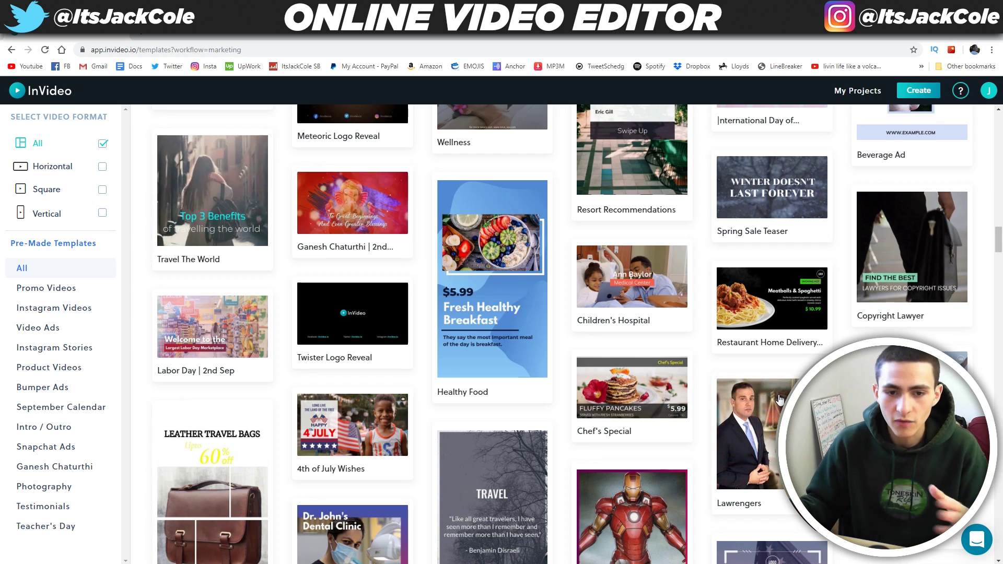
scroll(680, 366, "down", 4)
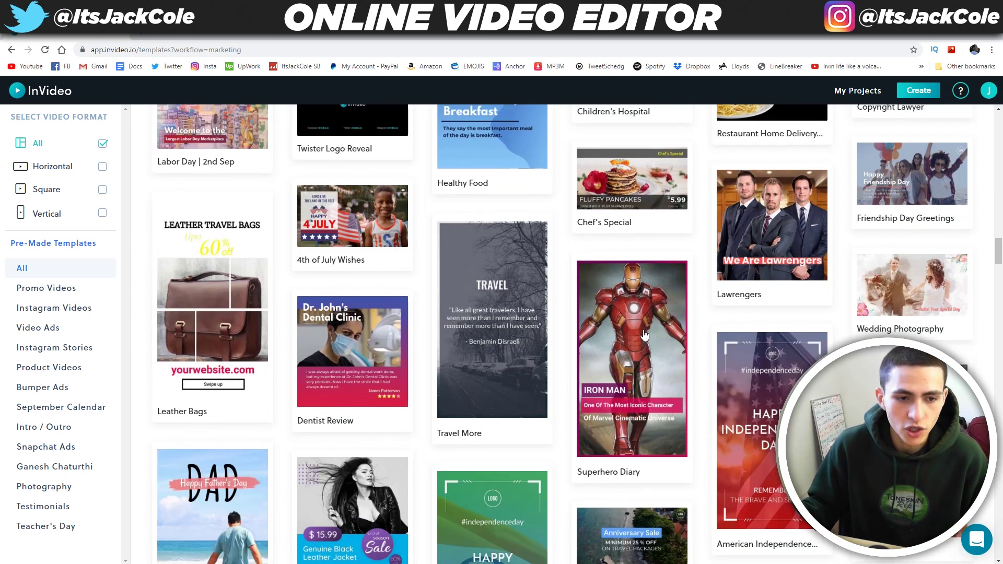
scroll(647, 324, "down", 2)
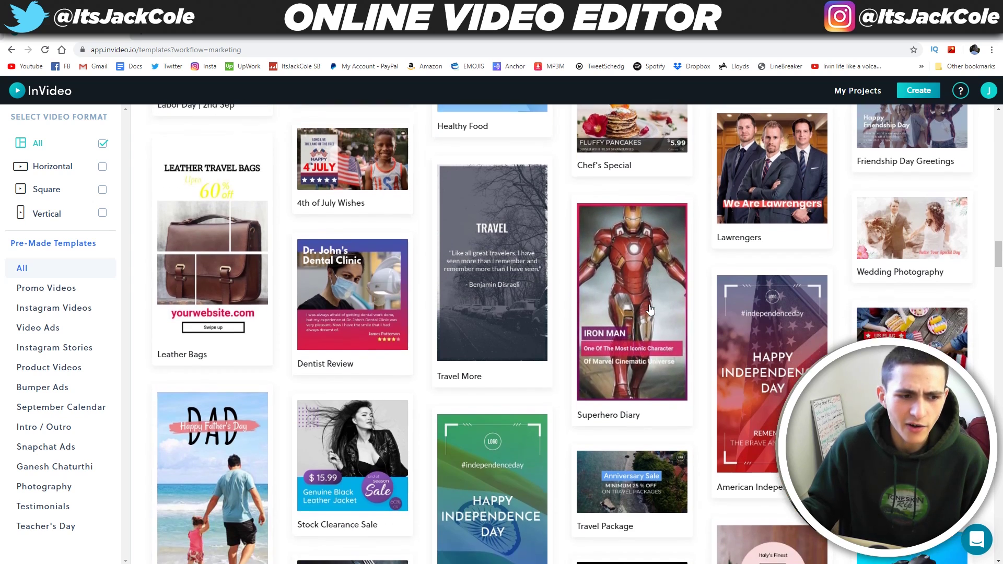
scroll(647, 279, "down", 1)
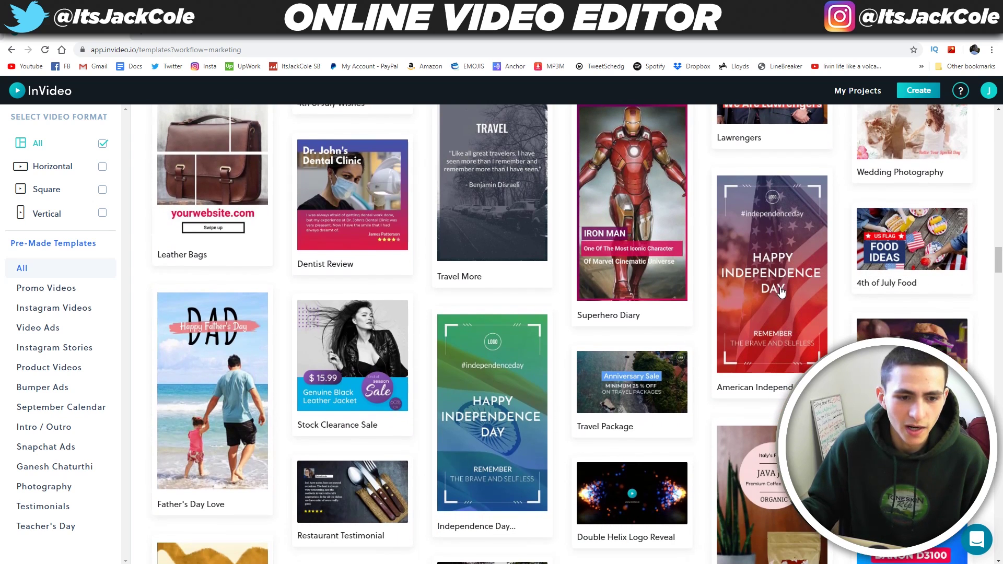
scroll(772, 289, "down", 1)
scroll(772, 288, "down", 3)
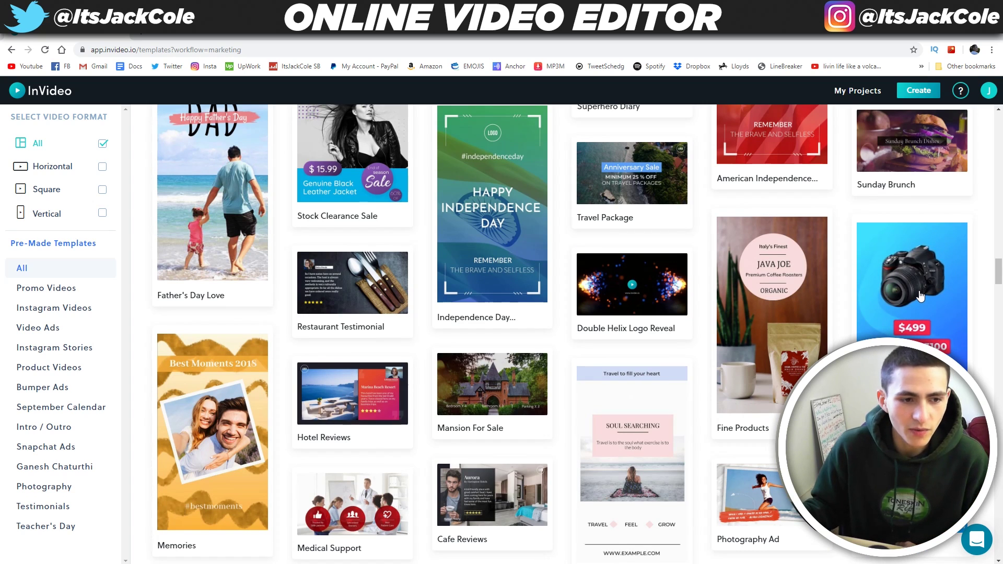
scroll(920, 296, "down", 2)
Return to the International Hotel Promo template in the gallery and start a 16:9 project from it.
scroll(666, 298, "up", 10)
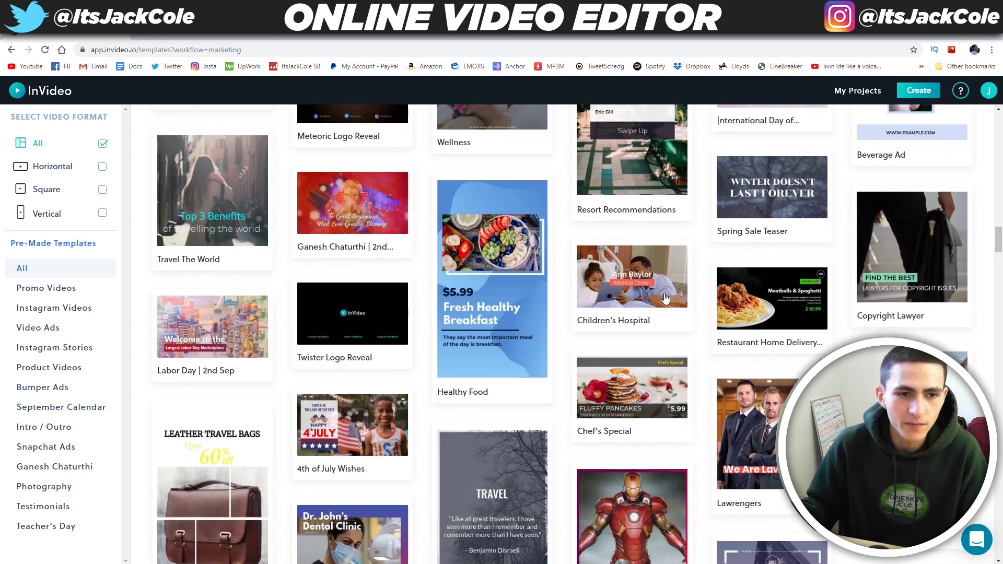
scroll(665, 298, "up", 6)
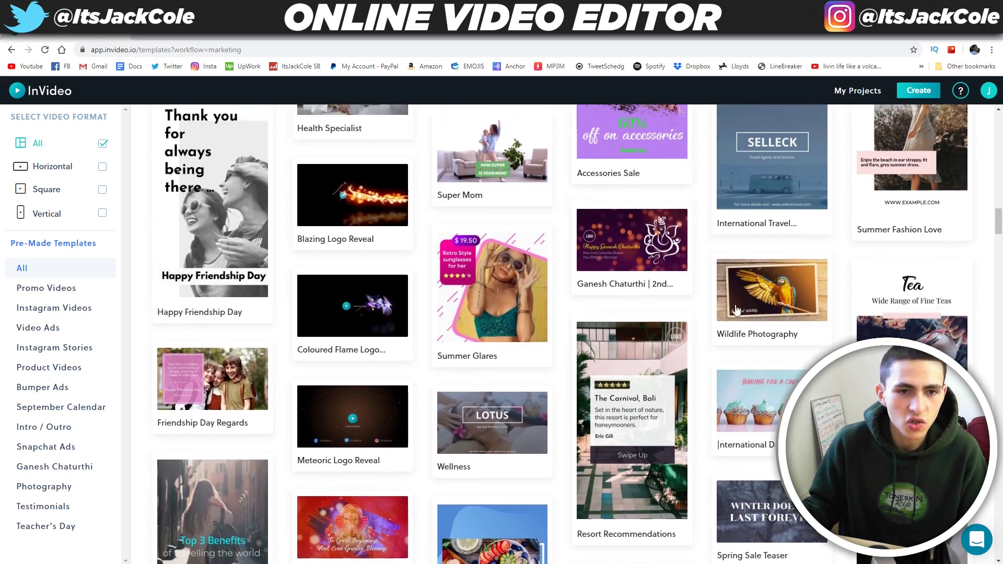
scroll(736, 310, "up", 11)
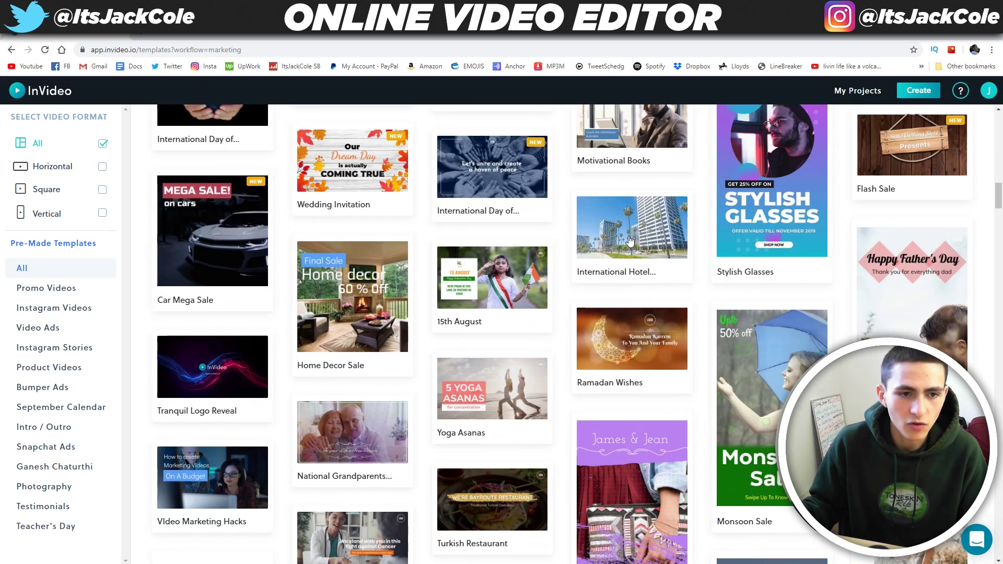
left_click(630, 241)
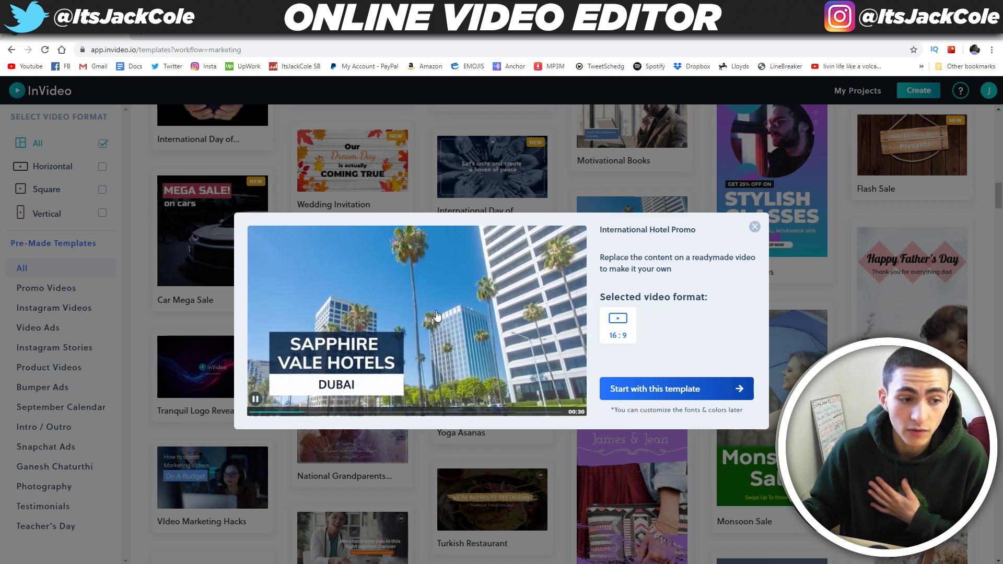
left_click(675, 391)
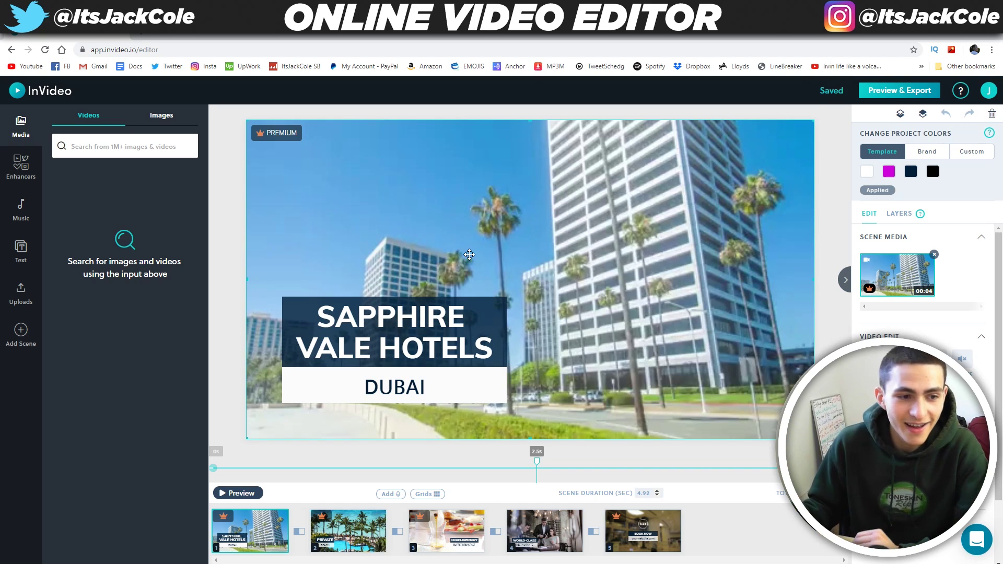
Look through all five scenes of the hotel promo and return to the opening Sapphire Vale Hotels scene.
left_click(345, 528)
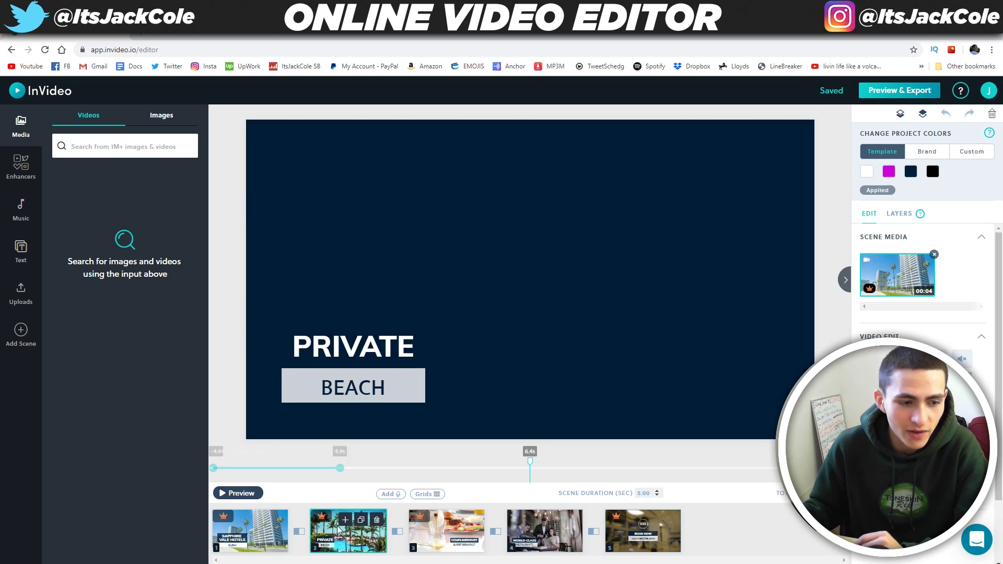
left_click(468, 535)
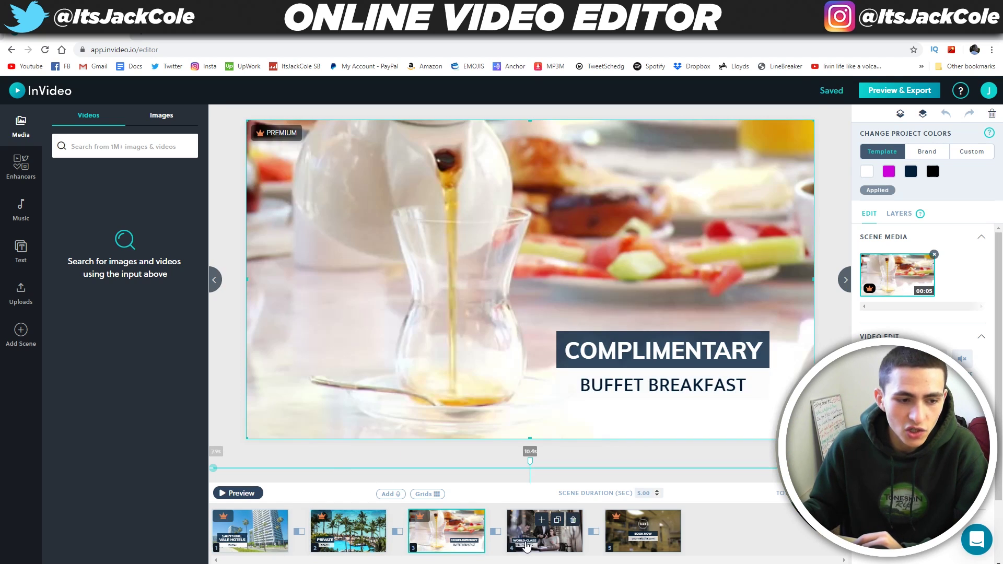
left_click(522, 544)
left_click(637, 546)
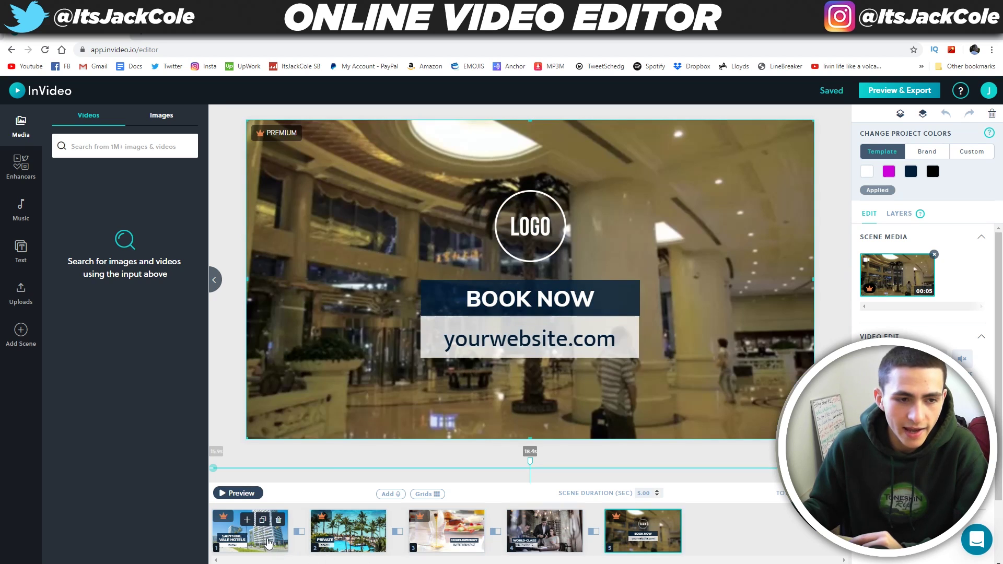
left_click(268, 542)
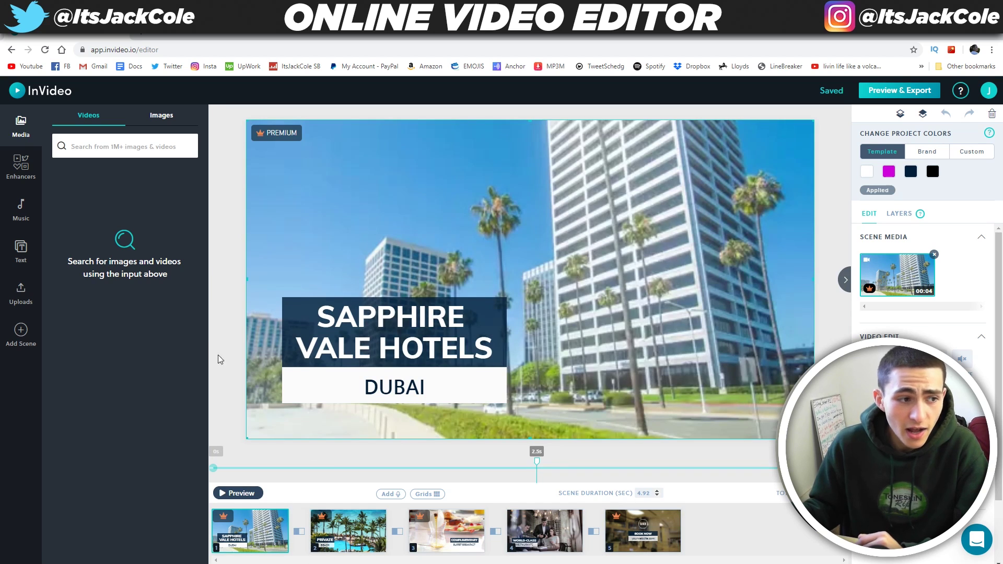
Examine the available enhancers, music tracks, text-box styles and uploaded media for the project.
left_click(22, 170)
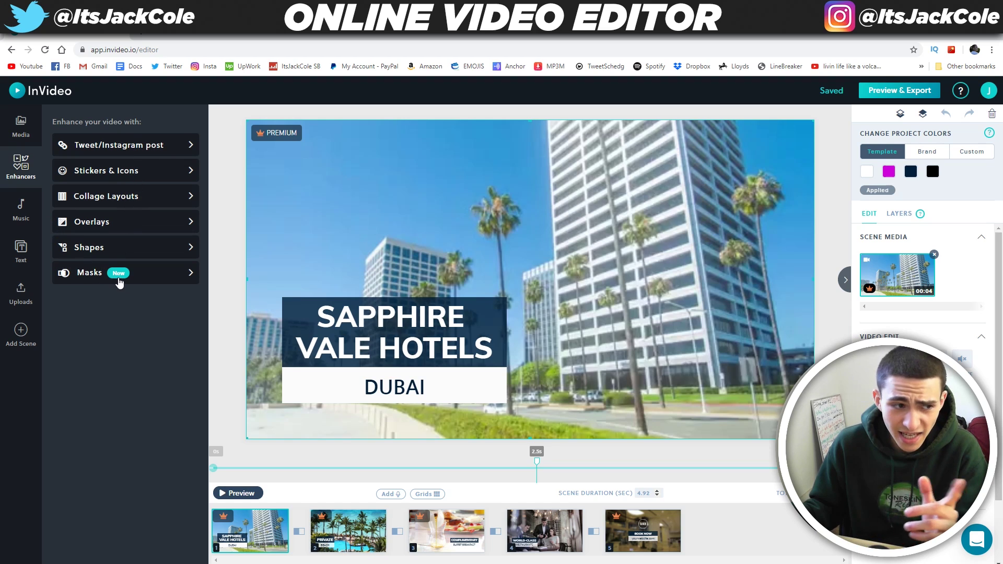
left_click(22, 211)
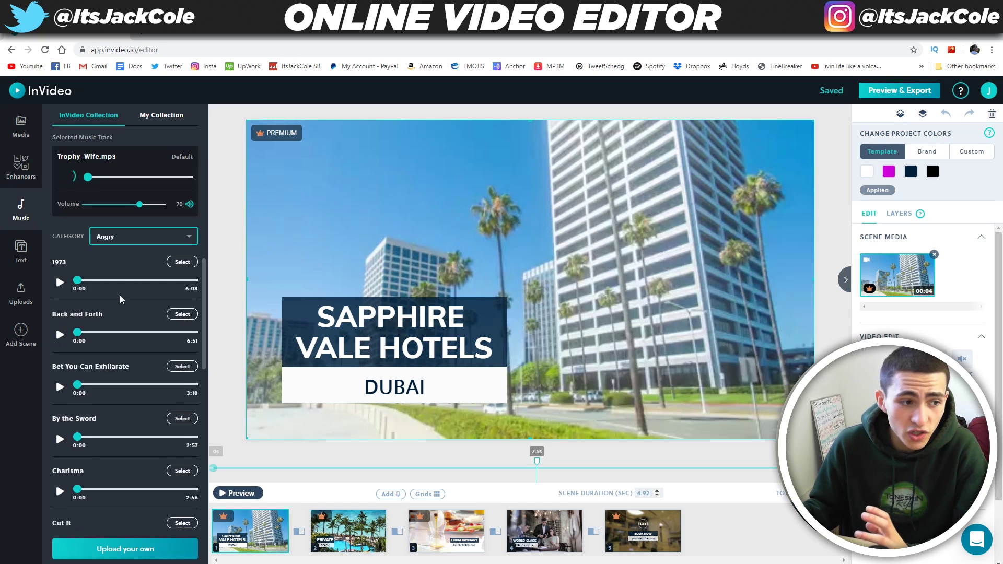
left_click(20, 256)
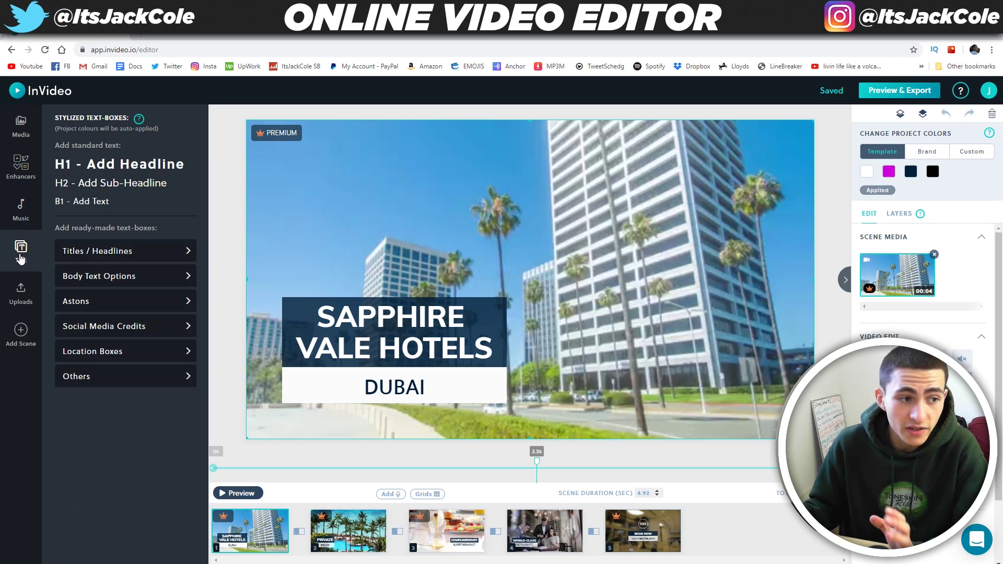
left_click(23, 294)
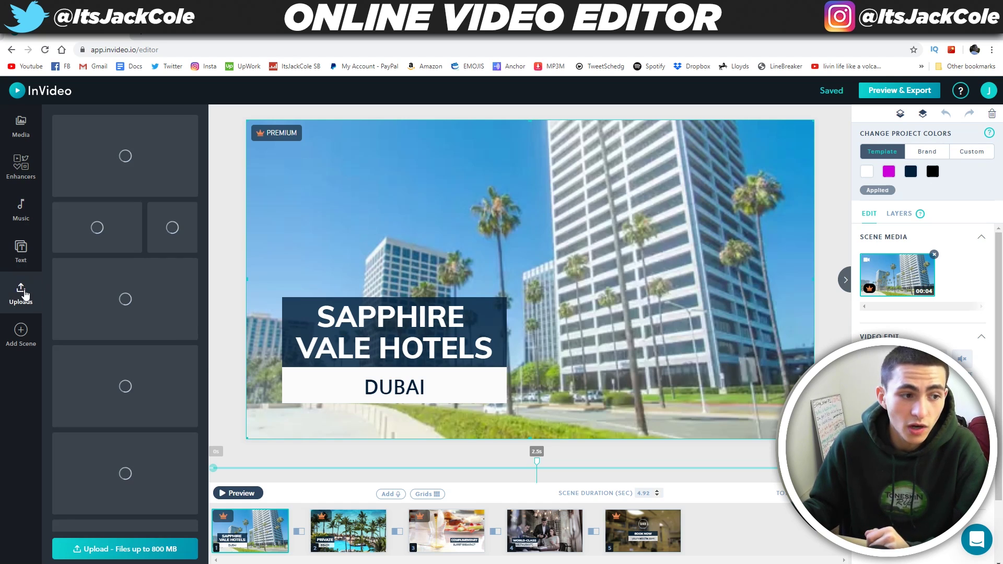
scroll(168, 366, "down", 3)
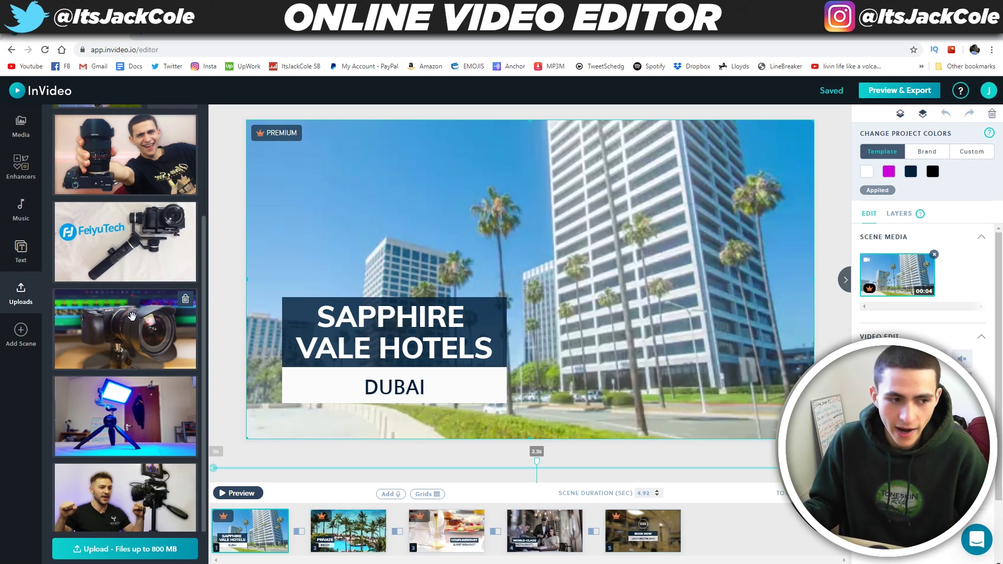
scroll(119, 322, "up", 3)
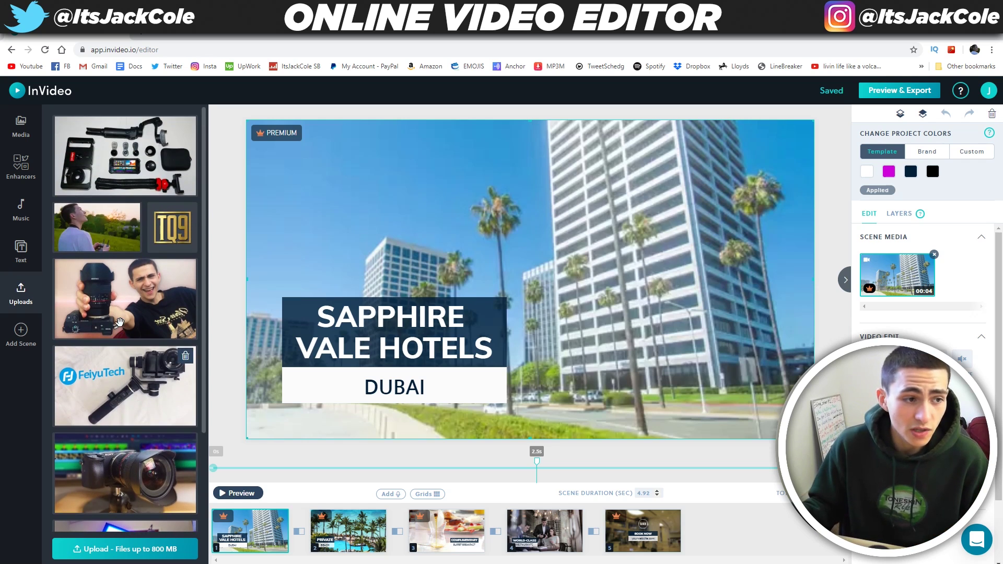
Inspect the editing options of the first scene's "SAPPHIRE VALE HOTELS" headline and of its background video.
left_click(406, 315)
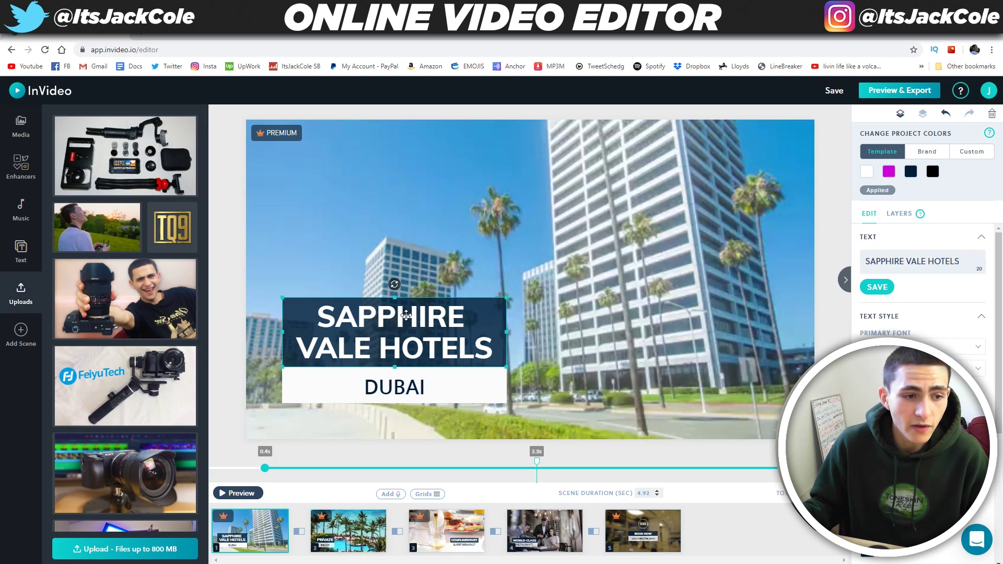
left_click(467, 248)
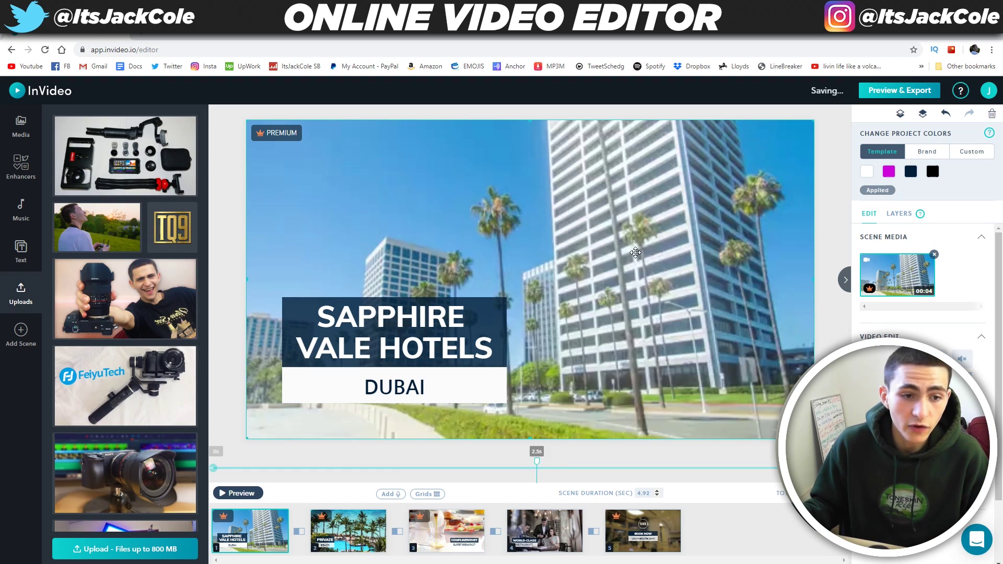
left_click(508, 241)
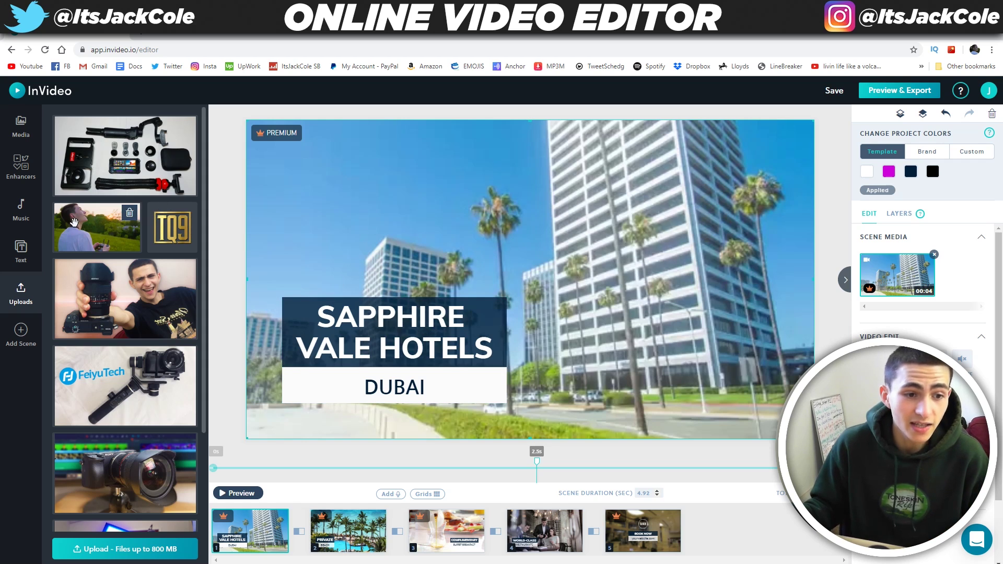
Replace the first scene's background with the uploaded sunset field photo and change the headline to "GET OUT AND ENJOY YOUR DRONE".
left_click_drag(81, 238, 516, 209)
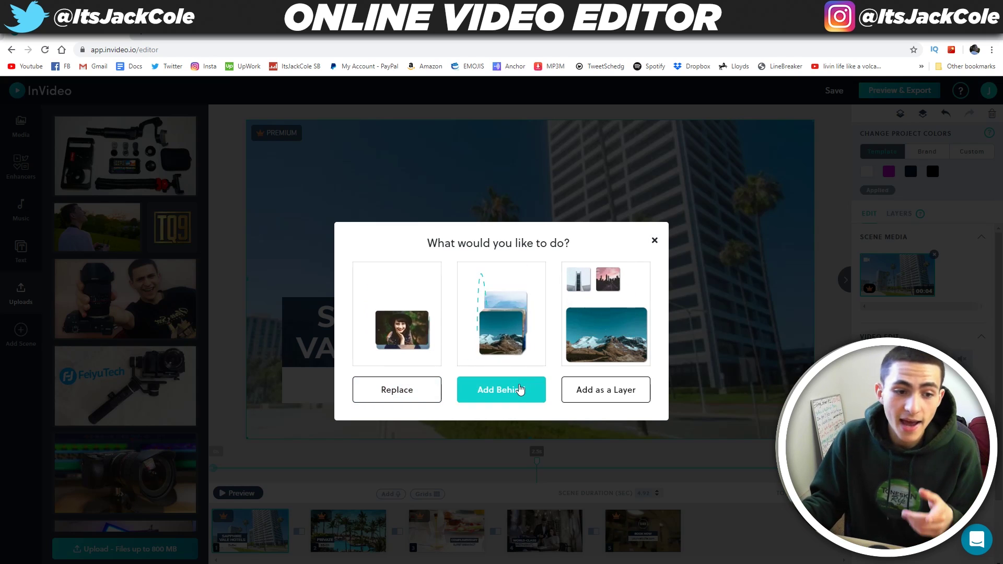
left_click(403, 387)
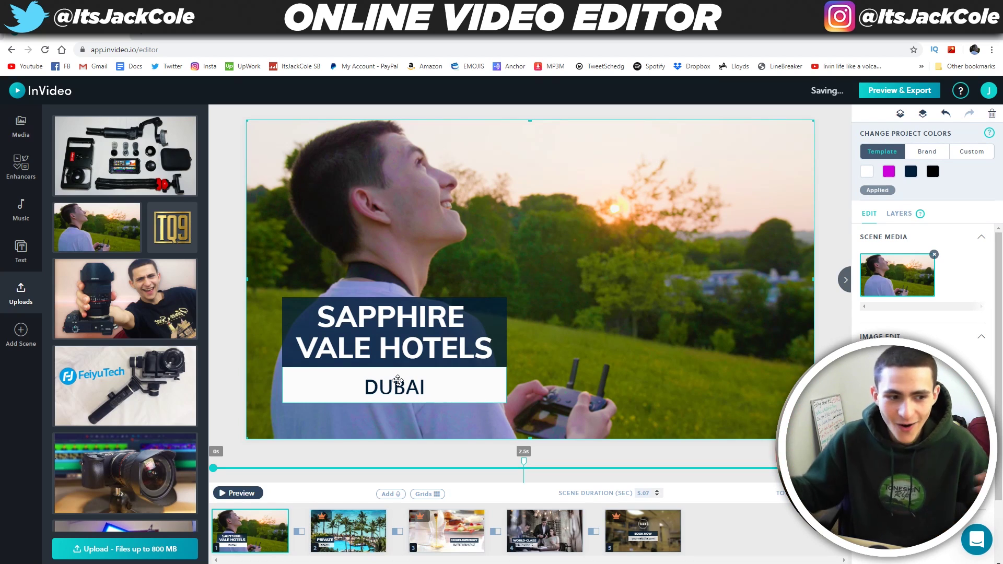
double_click(422, 331)
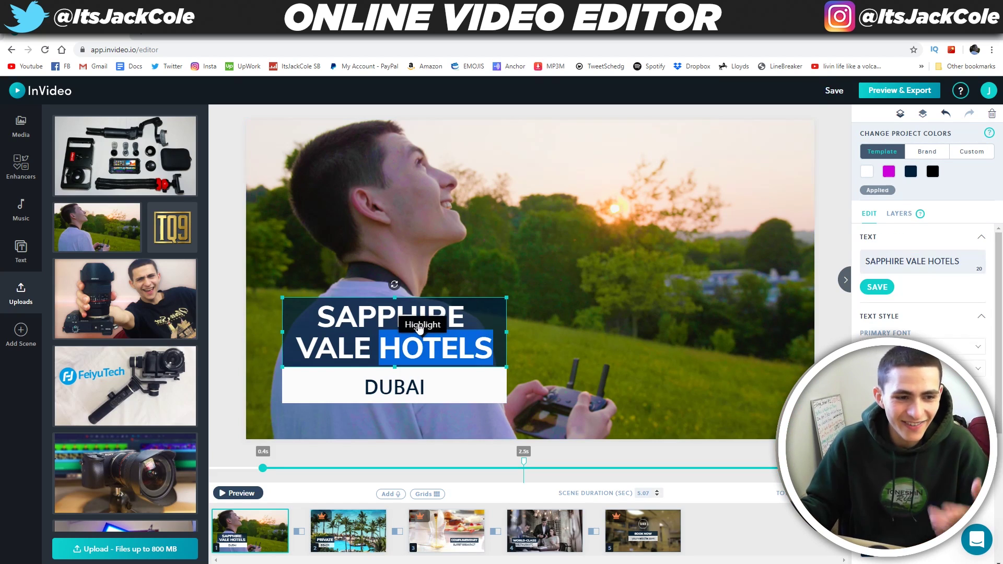
triple_click(421, 312)
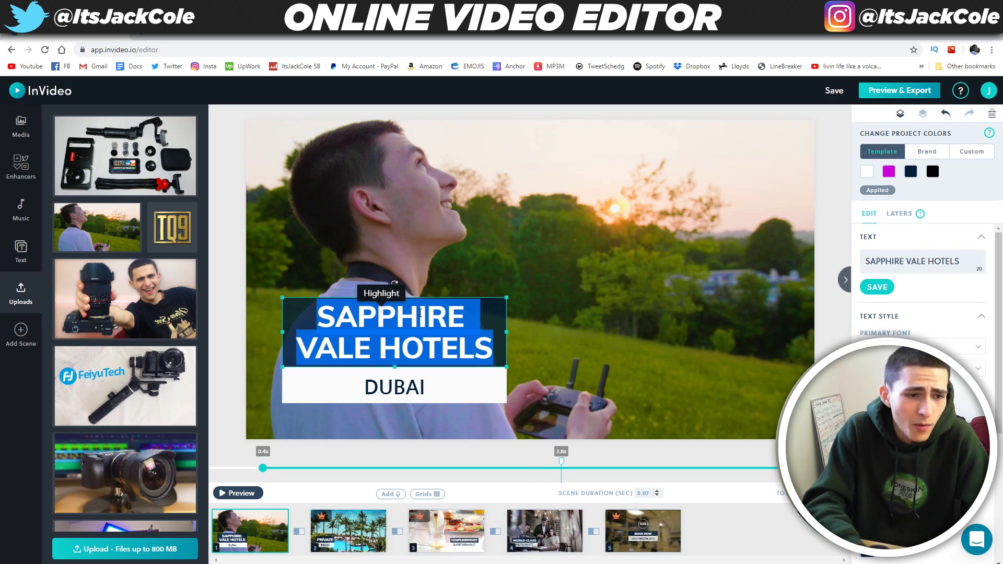
type("GET")
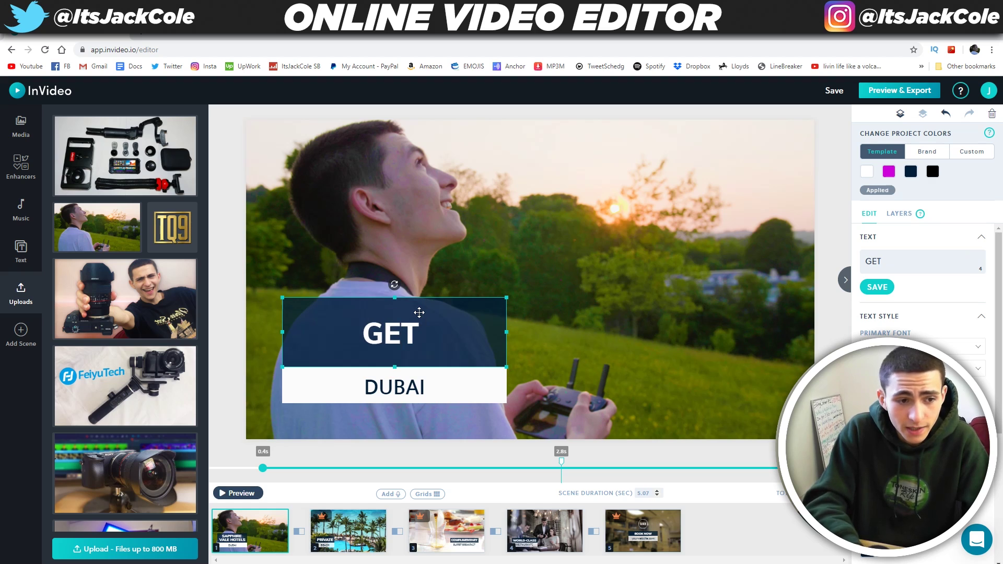
type(" OUT AND ENJOY Y")
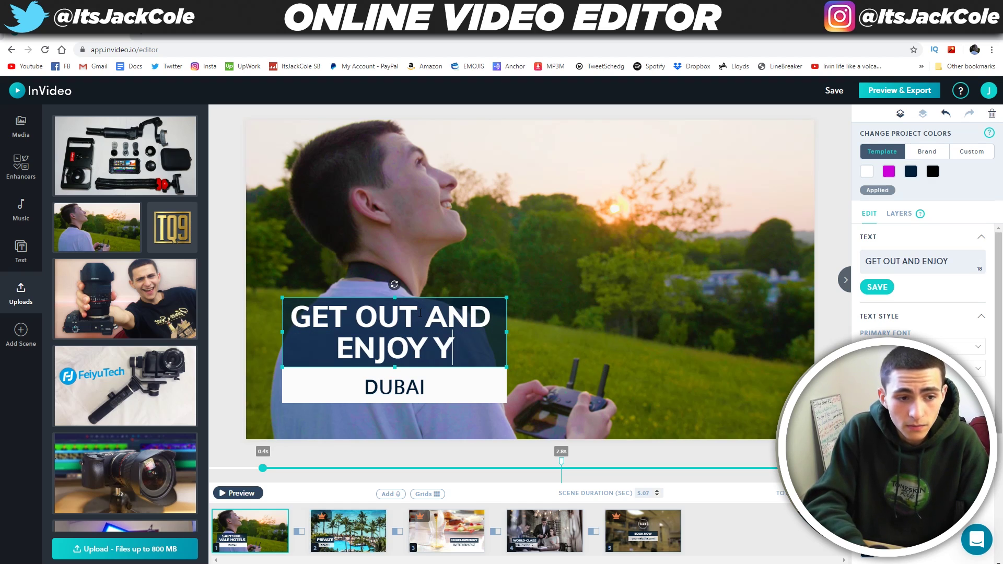
type("OUR DRONE")
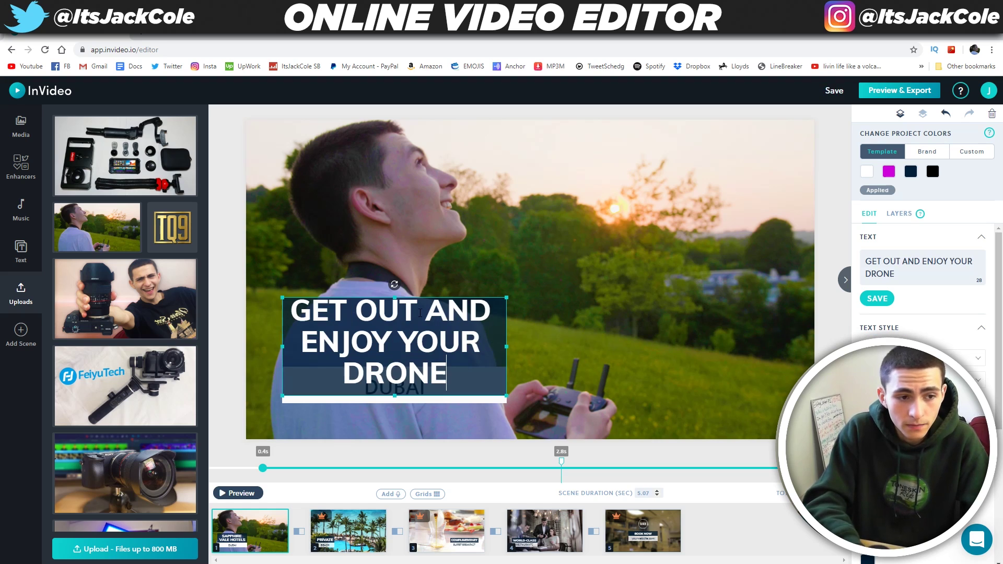
Shorten the first scene's headline to "GET OUT AND ENJOY DRONE".
key("BackSpace")
key("BackSpace")
key("BackSpace")
key("BackSpace")
key("BackSpace")
key("BackSpace")
key("BackSpace")
key("BackSpace")
key("BackSpace")
key("BackSpace")
key("BackSpace")
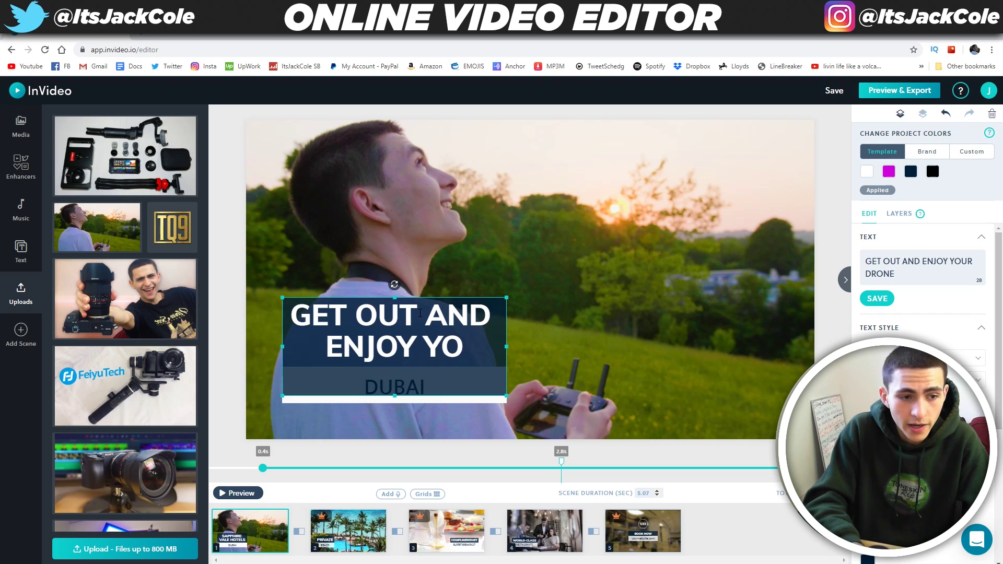
type("DR")
key("BackSpace")
key("BackSpace")
type("DRONIN")
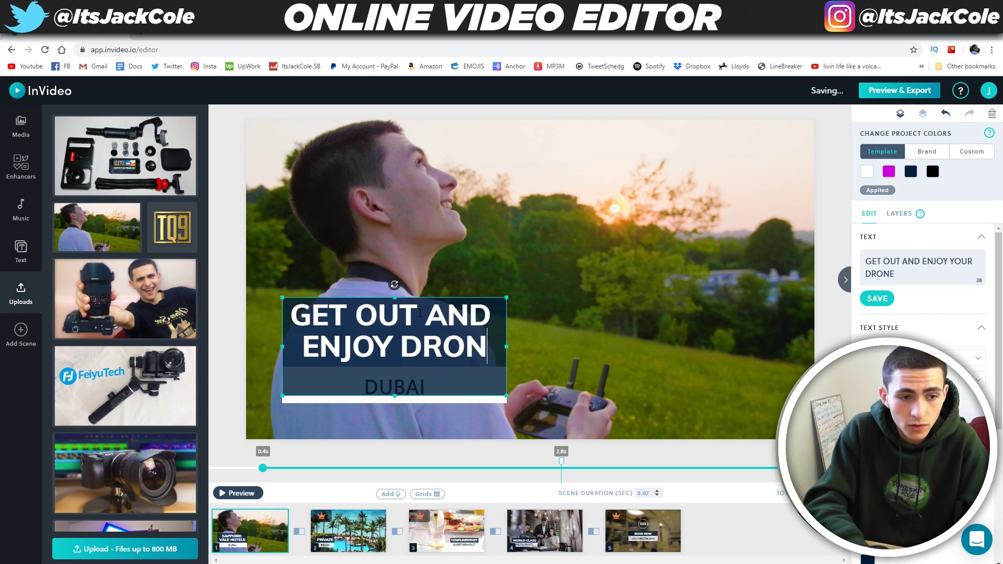
key("BackSpace")
key("BackSpace")
type("E")
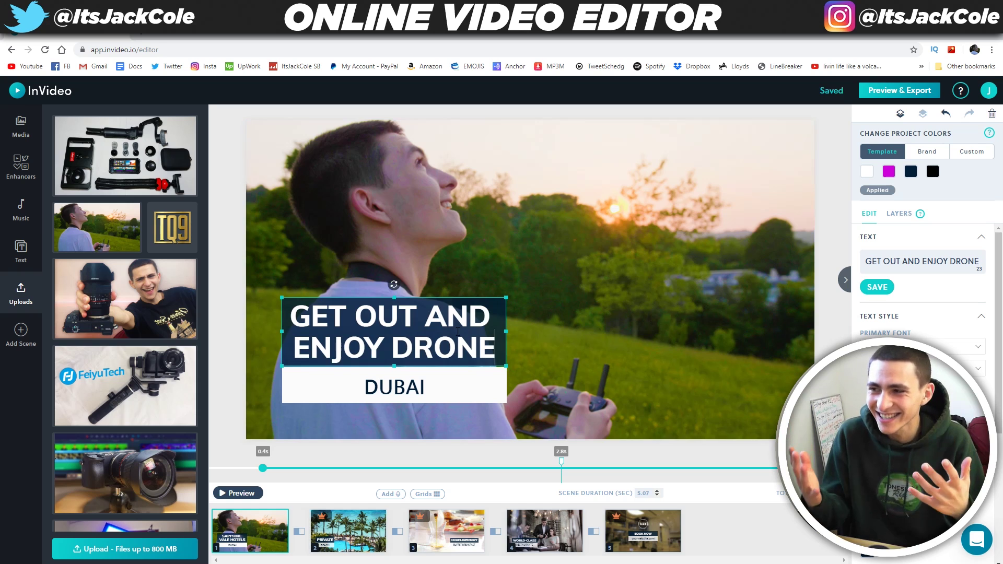
Change the first scene's "DUBAI" subtitle to "IN THE COUNTRY".
double_click(410, 388)
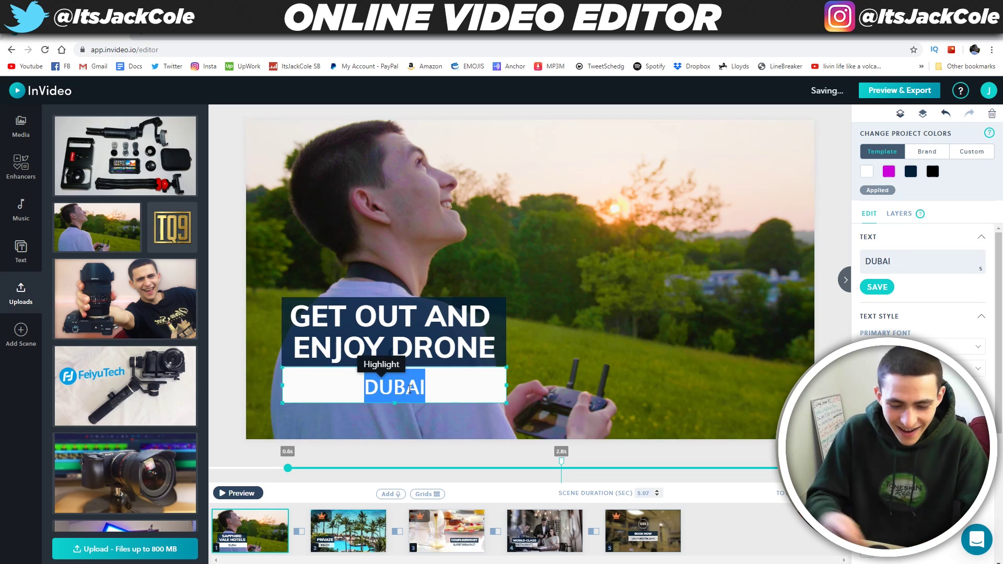
type("IN THE COUNT")
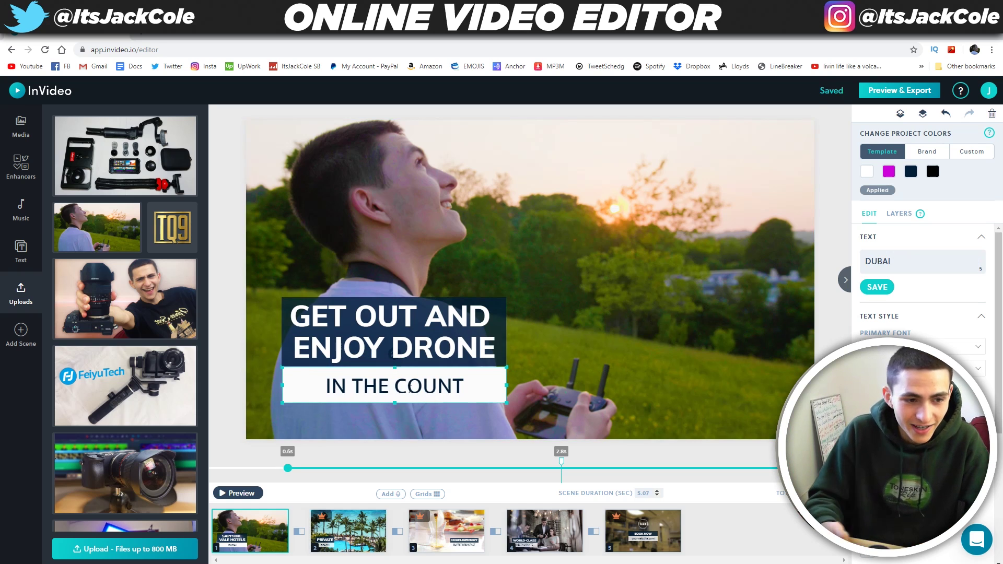
key("BackSpace")
key("BackSpace")
key("BackSpace")
type("UNTRY")
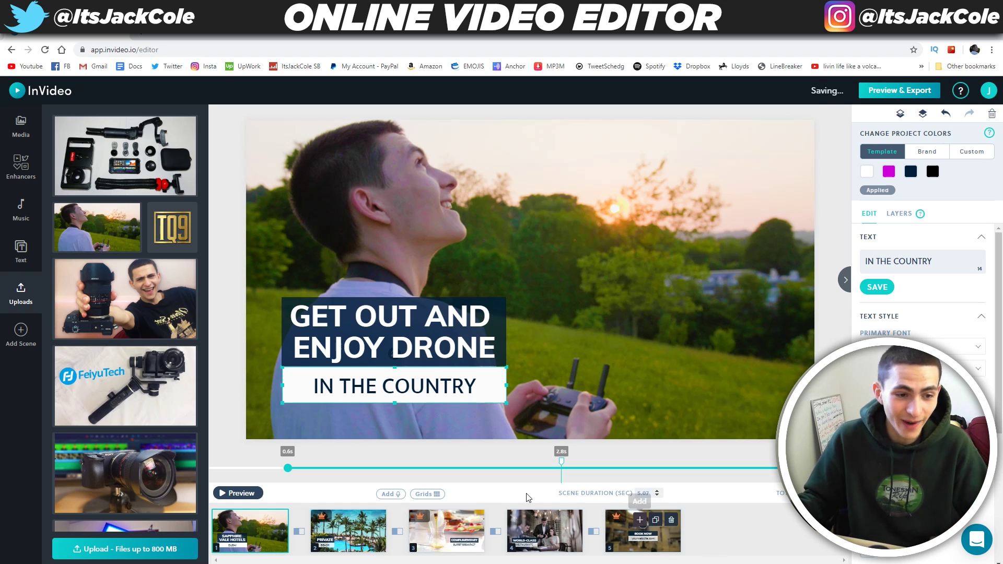
Replace the second scene's beach video with the uploaded photo of the man holding a camera, and set the headline to "WHY NOT".
left_click(337, 531)
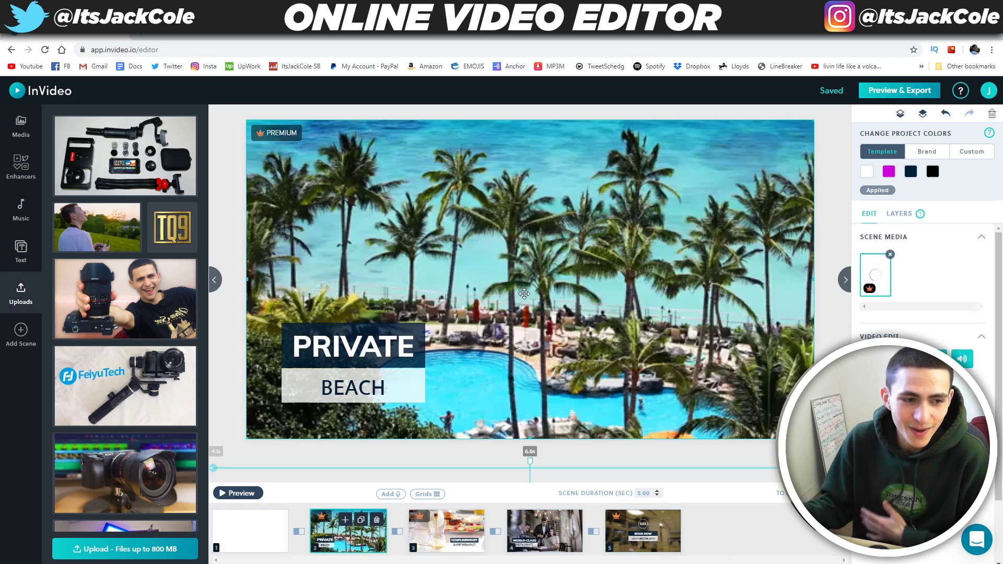
left_click_drag(162, 288, 473, 236)
left_click(398, 392)
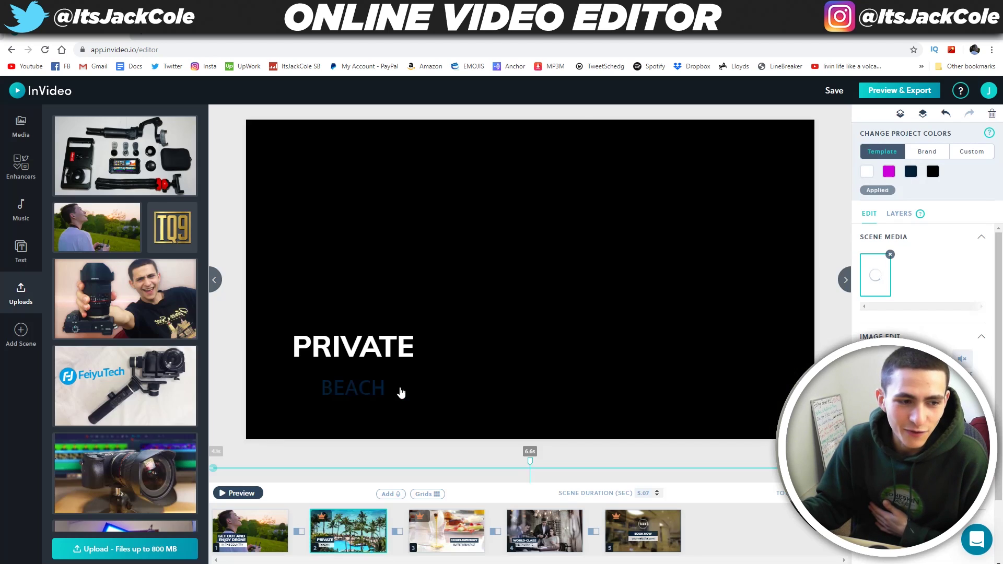
double_click(347, 349)
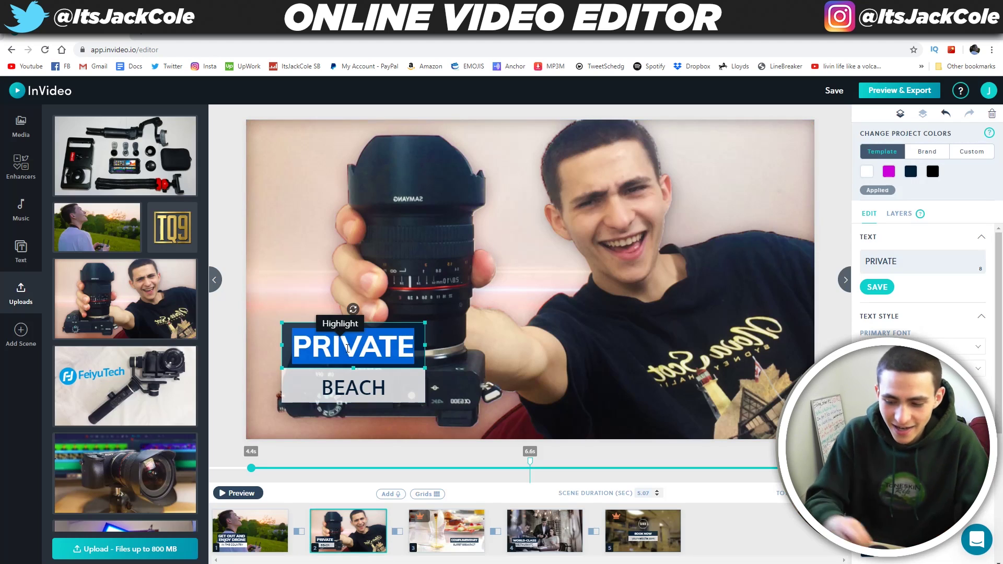
type("WHY NOT")
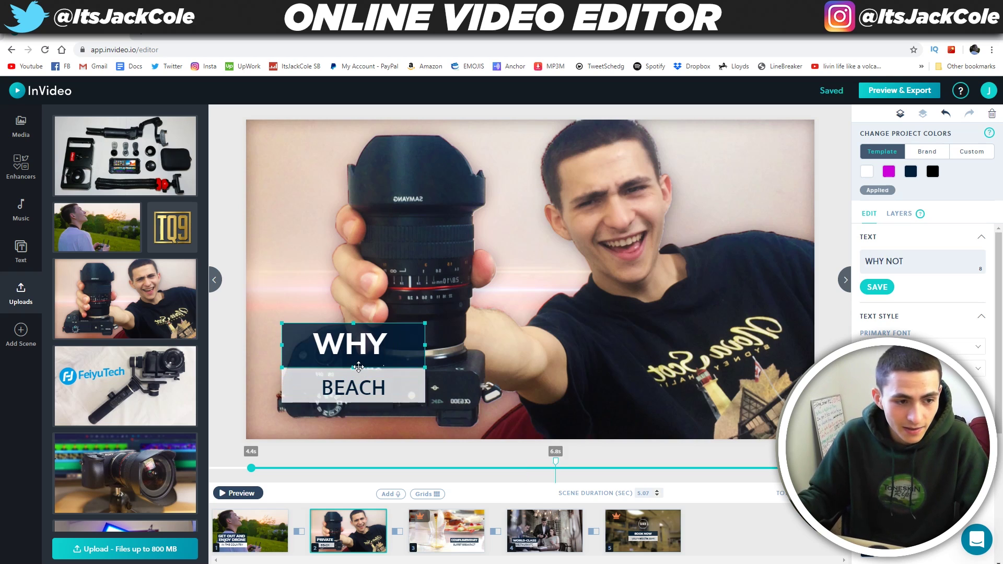
Widen the second scene's headline and subtitle boxes to the same width so "WHY NOT" fits on one line.
left_click(426, 342)
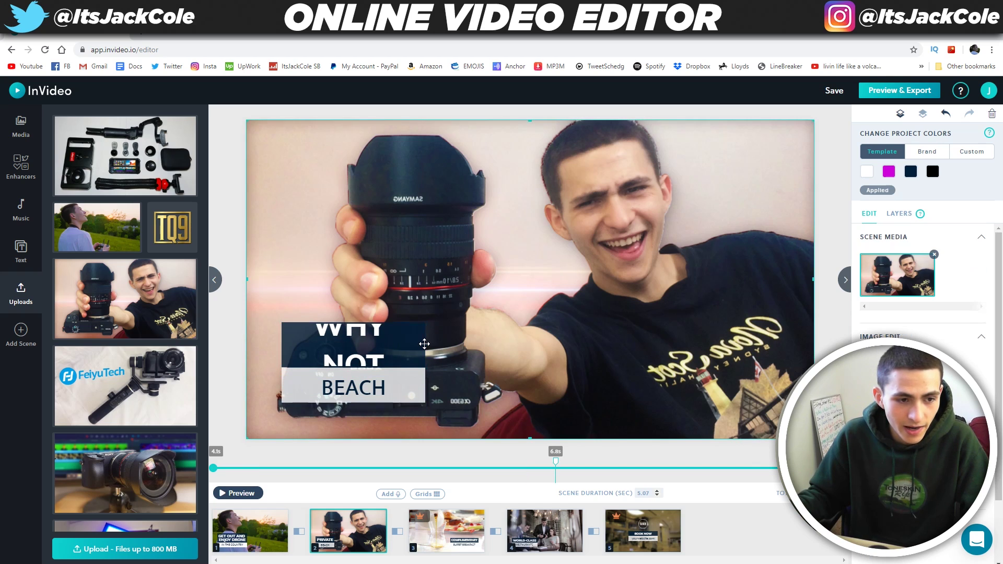
left_click(417, 343)
left_click_drag(424, 344, 472, 344)
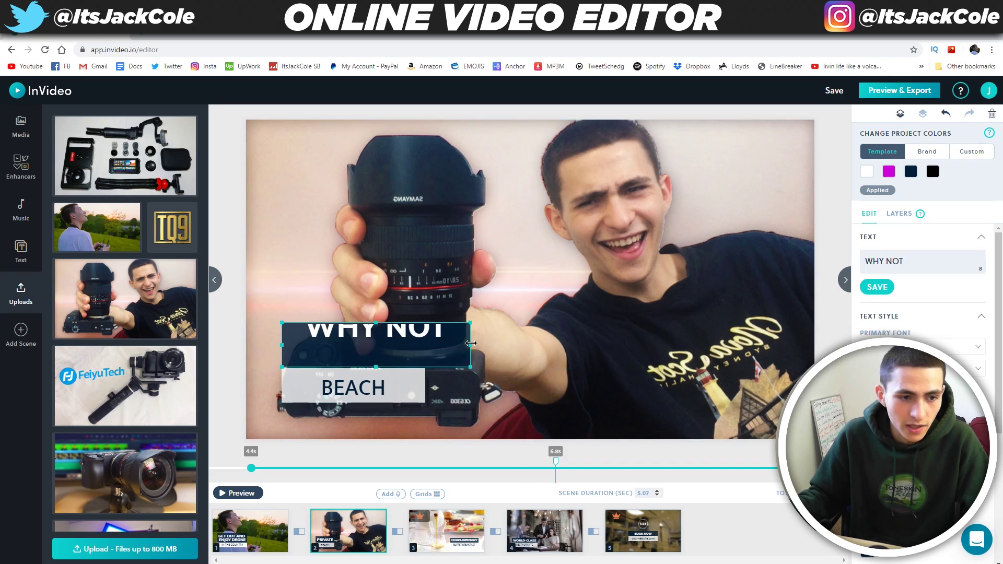
left_click(415, 377)
left_click_drag(425, 385, 472, 385)
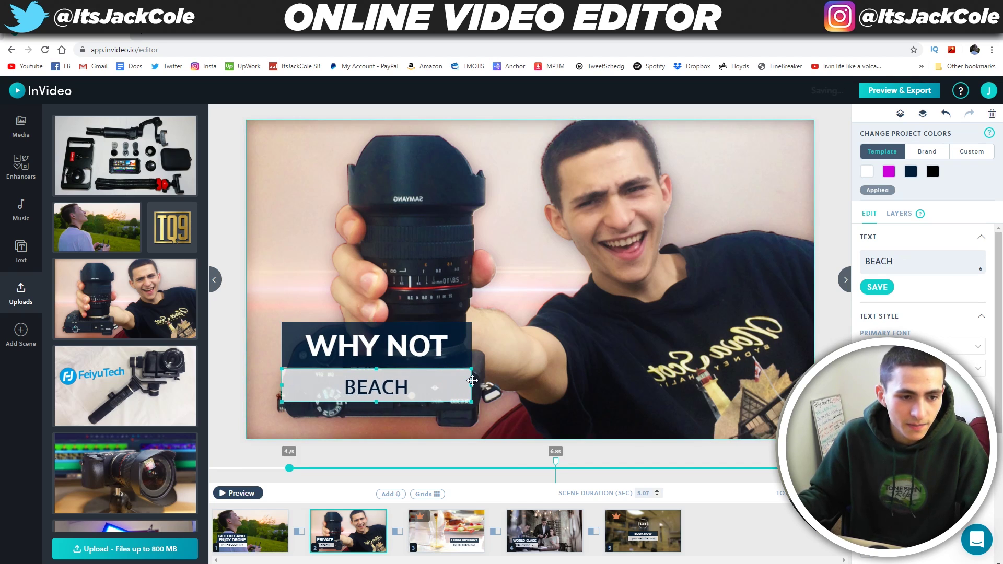
Change the second scene's "BEACH" subtitle to "BRING CAMERA?".
left_click(428, 385)
double_click(431, 385)
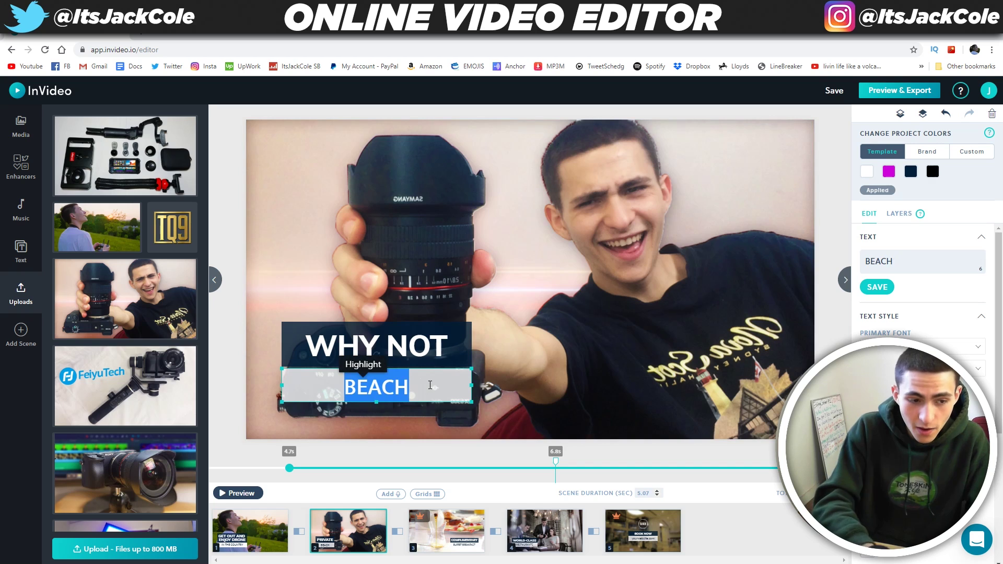
type("BRING CAMERA?")
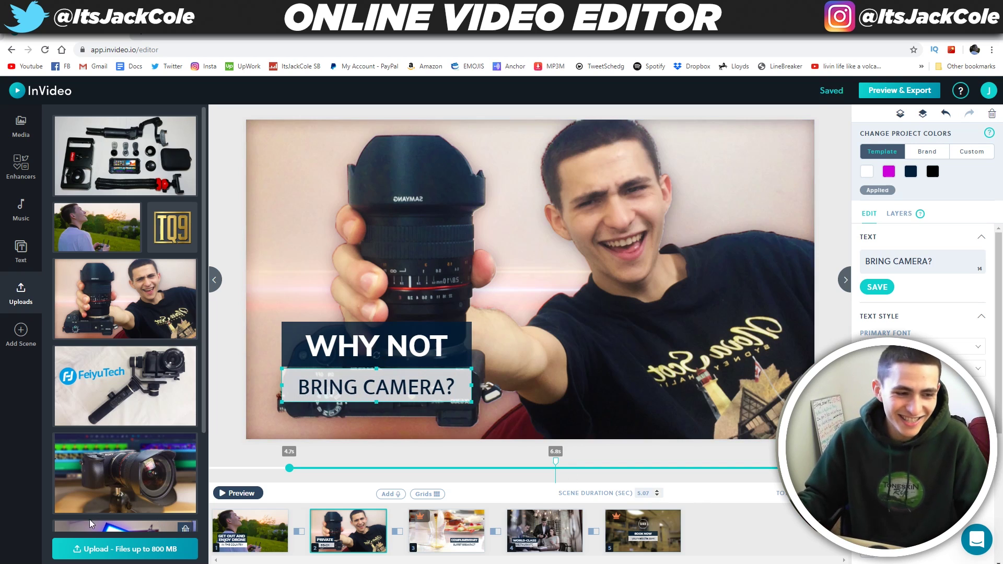
Review the first two scenes and replace the third scene's breakfast video with the uploaded close-up photo of the Sony camera.
left_click(255, 525)
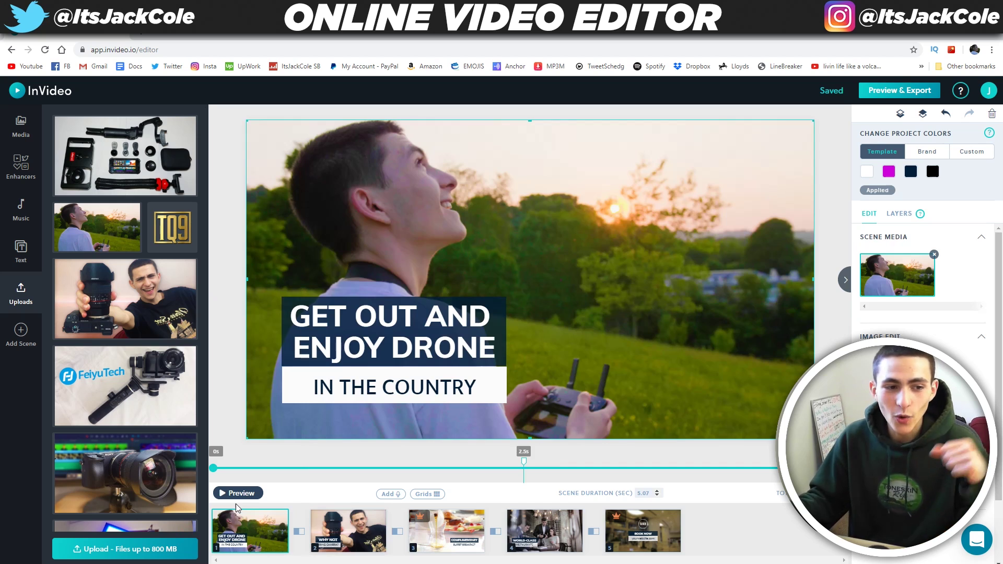
left_click(329, 536)
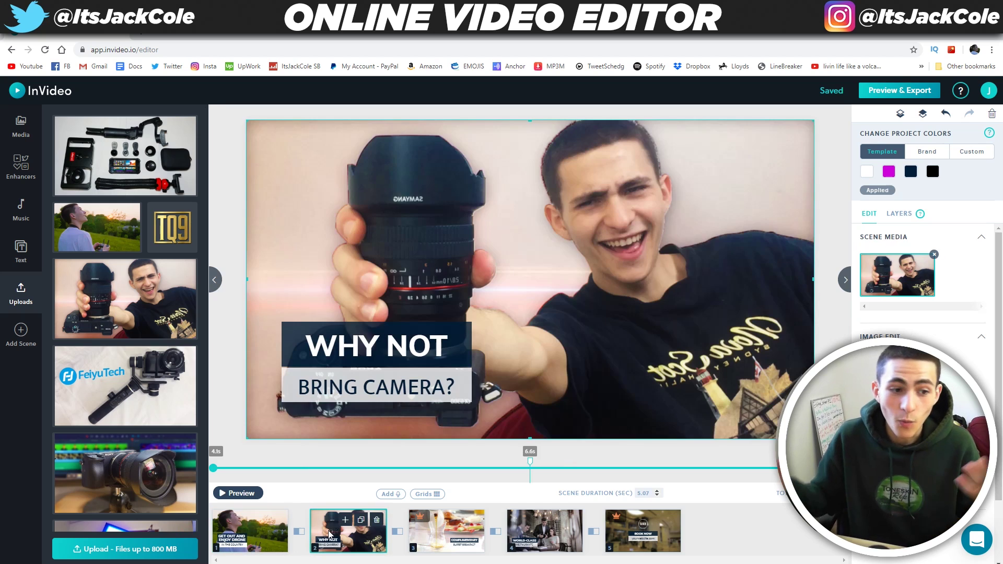
left_click(449, 536)
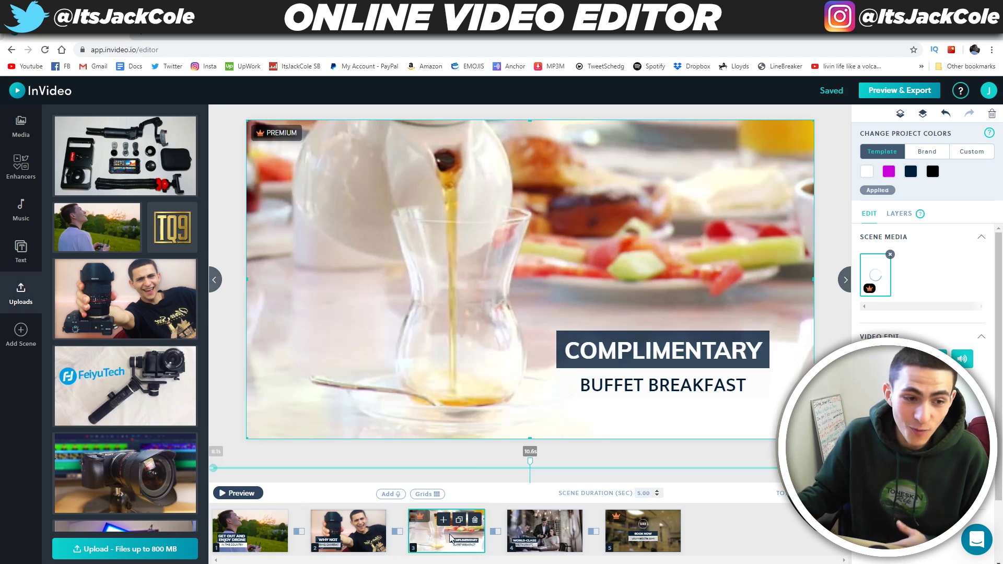
scroll(165, 366, "down", 3)
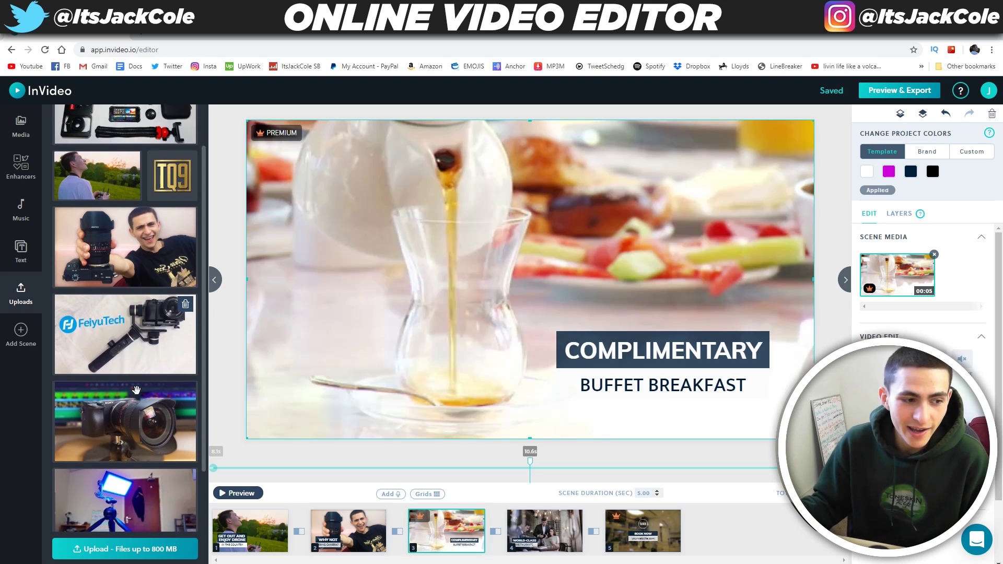
scroll(157, 376, "down", 1)
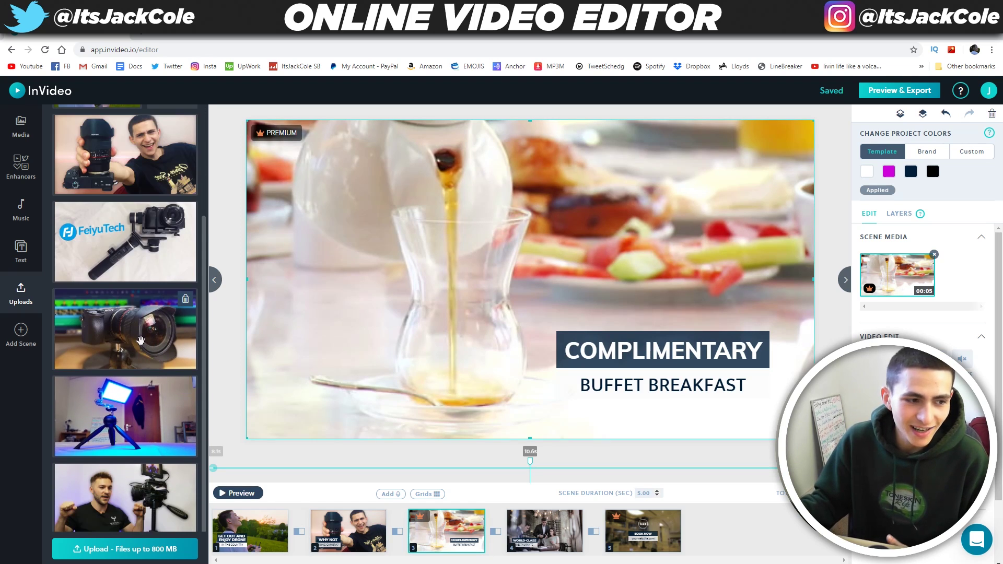
scroll(140, 341, "up", 4)
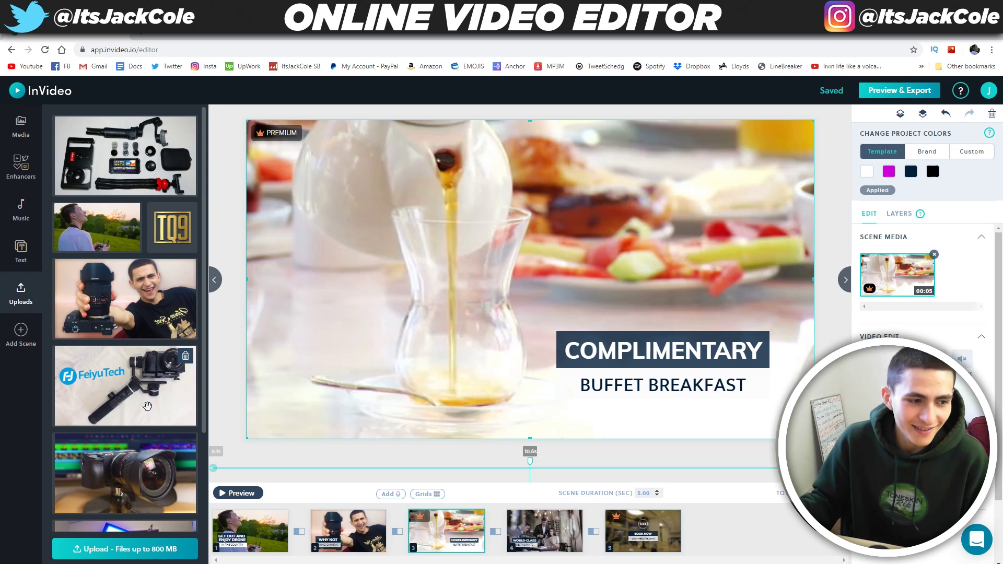
scroll(121, 349, "down", 4)
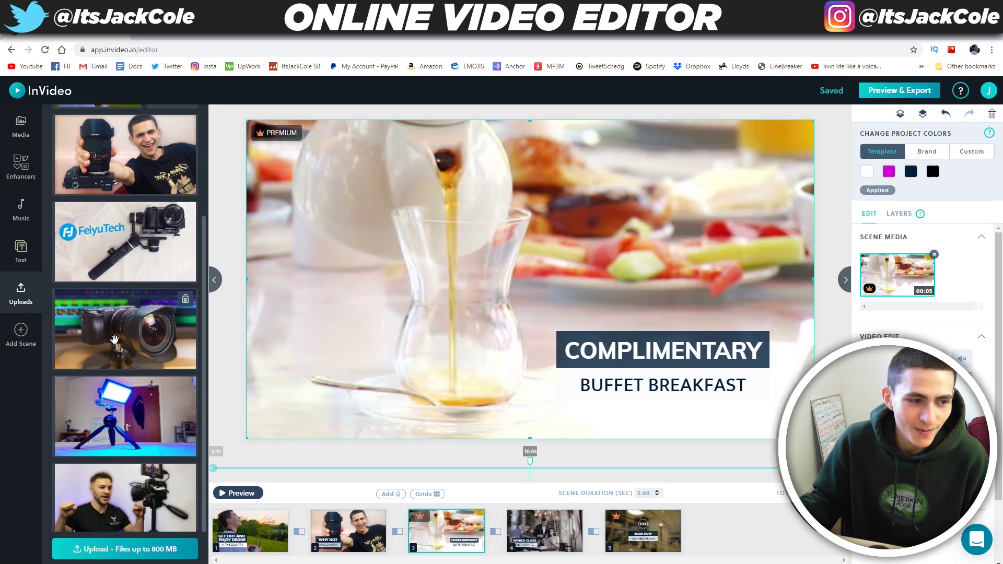
left_click_drag(115, 342, 376, 293)
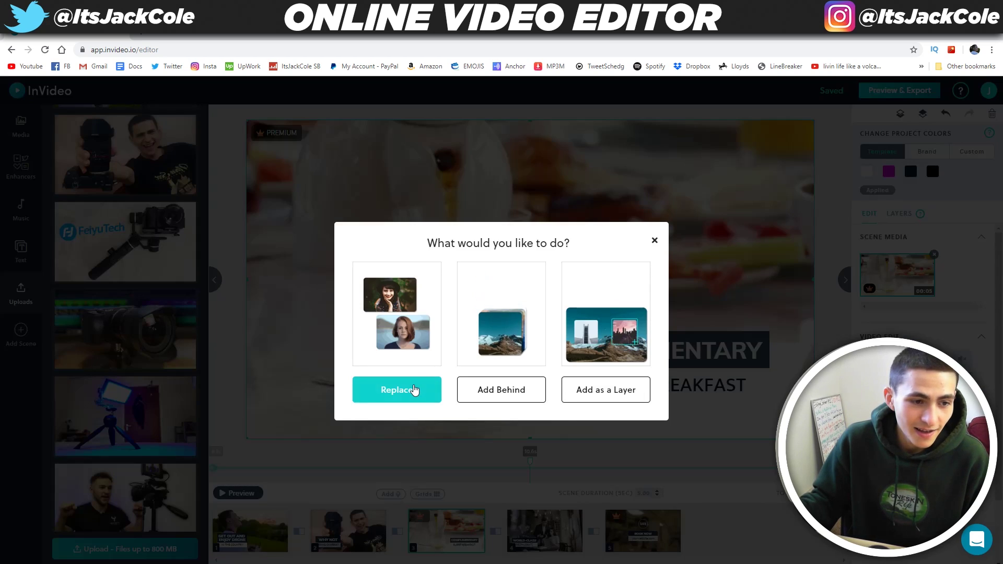
left_click(397, 388)
Change the third scene's headline to "DON'T FORGET" and its subtitle to "YOUR BIG OLE LENS".
double_click(629, 349)
type("DO")
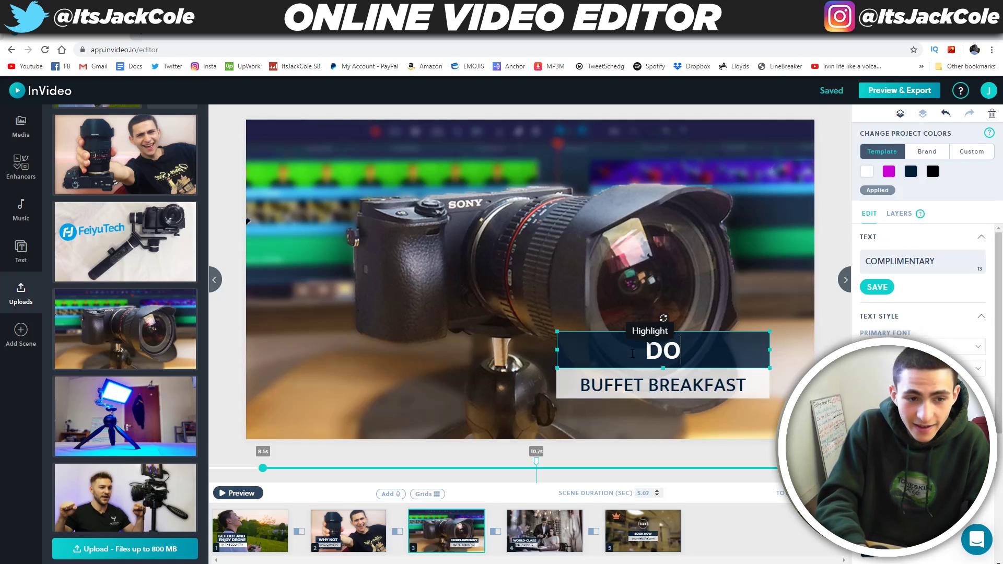
type("N'T GFOR")
key("BackSpace")
key("BackSpace")
key("BackSpace")
key("BackSpace")
type("FO")
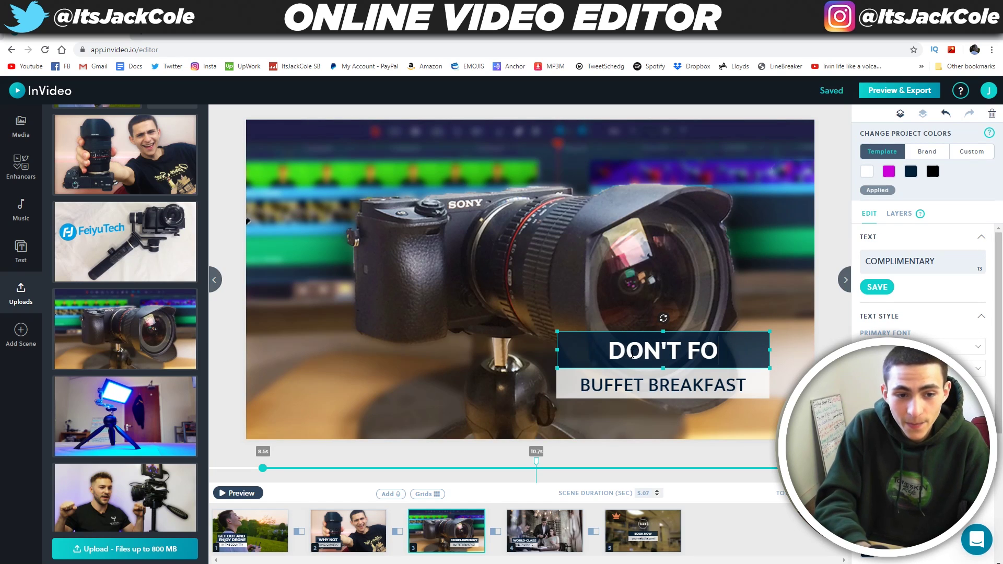
type("RGET")
triple_click(672, 384)
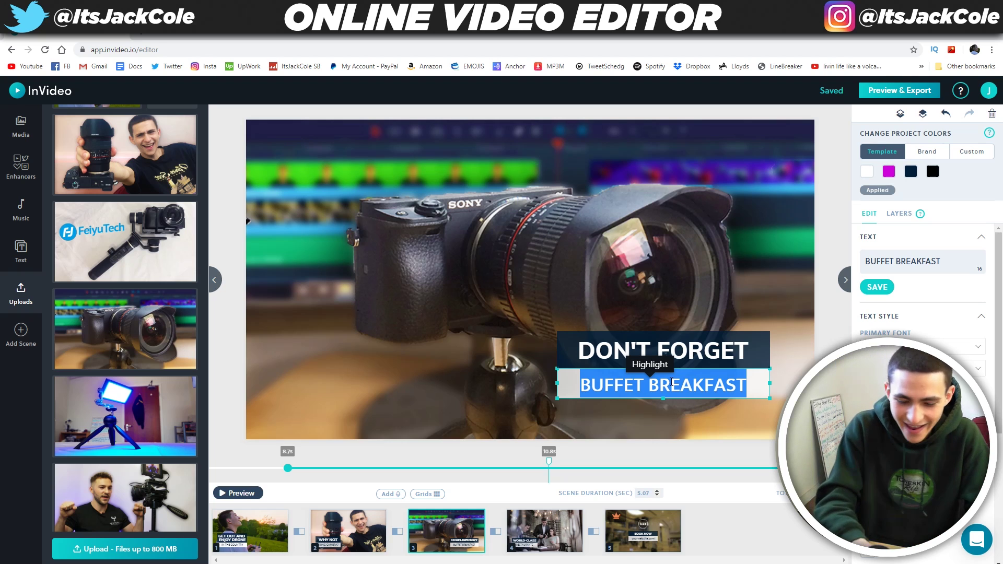
type("YOUR BIG OLE LENS")
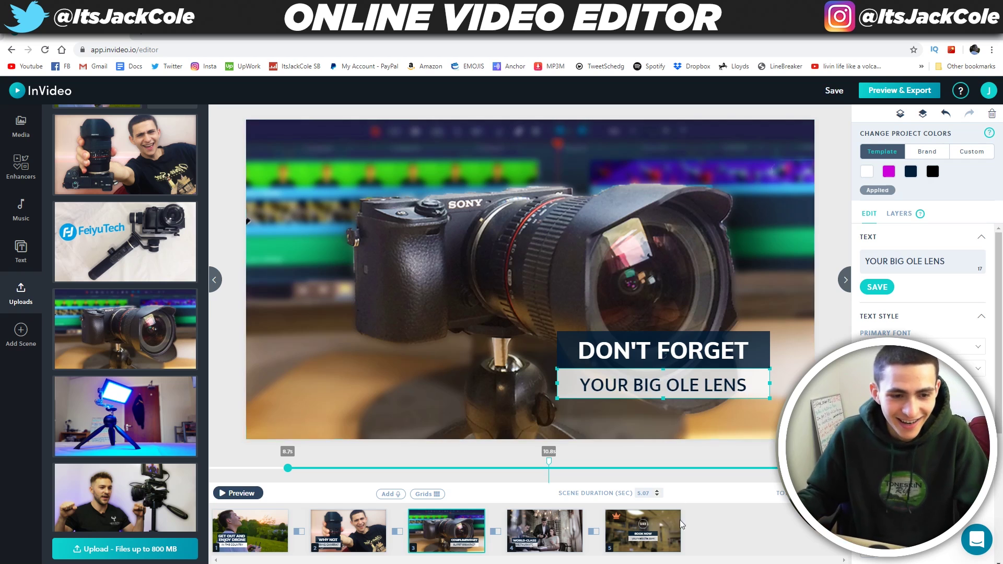
Change the fourth scene's headline to "AND WHY NOT" and its subtitle to "A GIMBAL?".
left_click(545, 529)
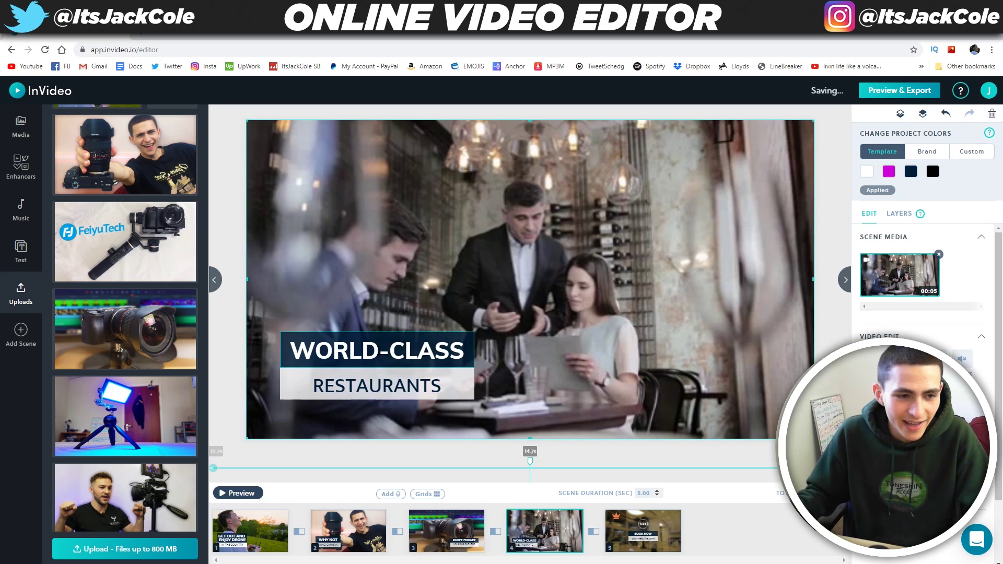
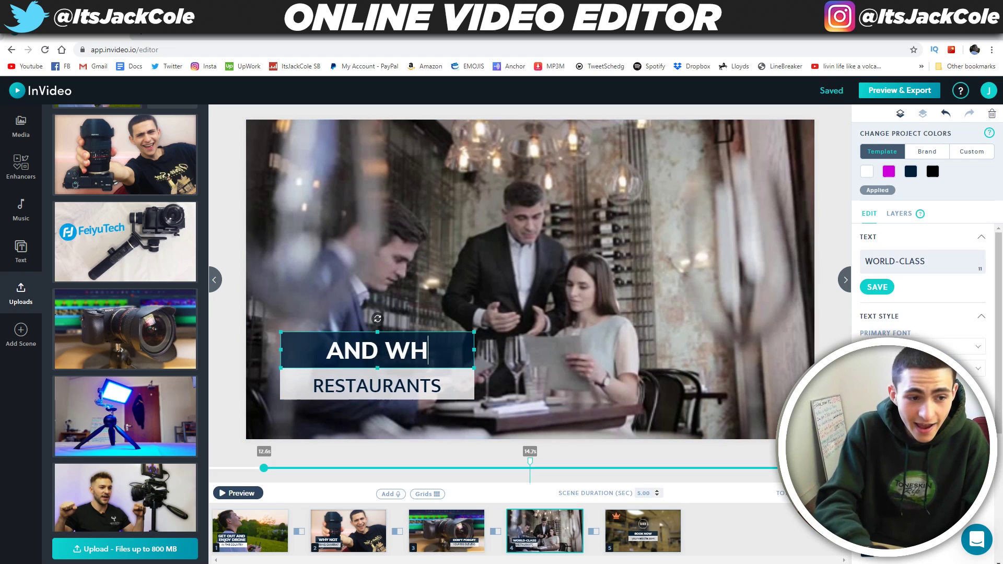
double_click(393, 385)
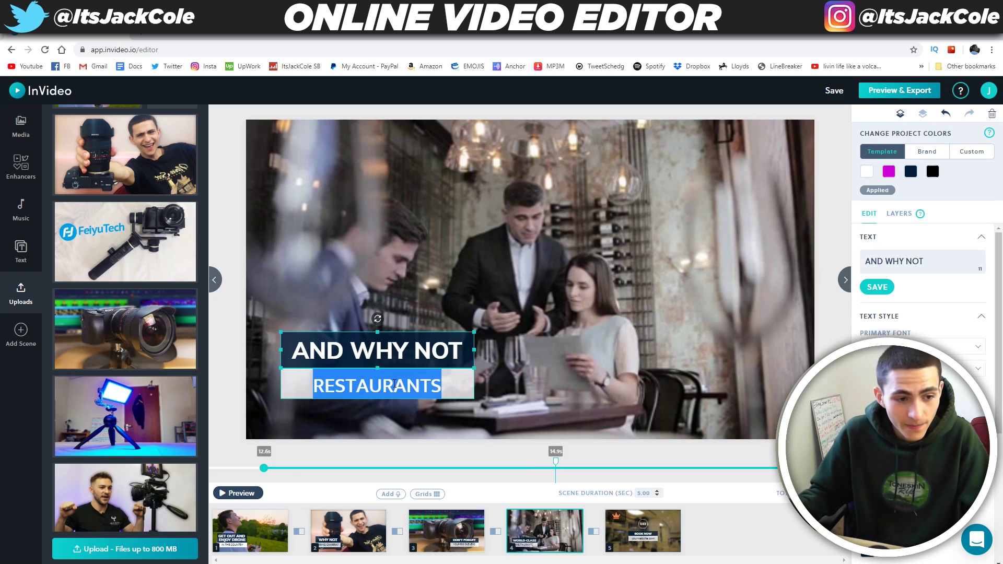
type("A GIMBAL?")
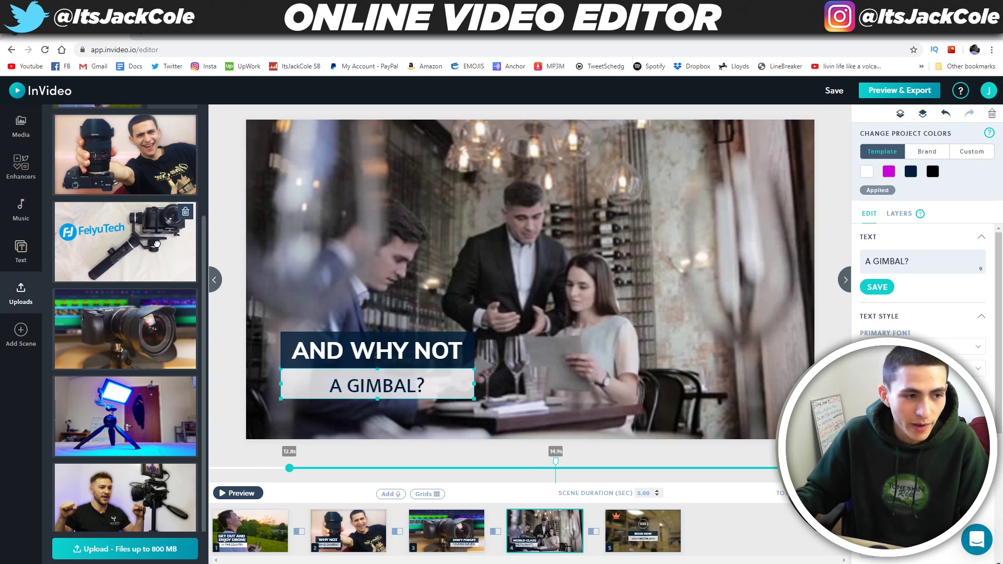
Replace the fourth scene's restaurant video with the uploaded FeiyuTech gimbal photo.
left_click(134, 249)
left_click(248, 237)
left_click_drag(125, 242, 488, 326)
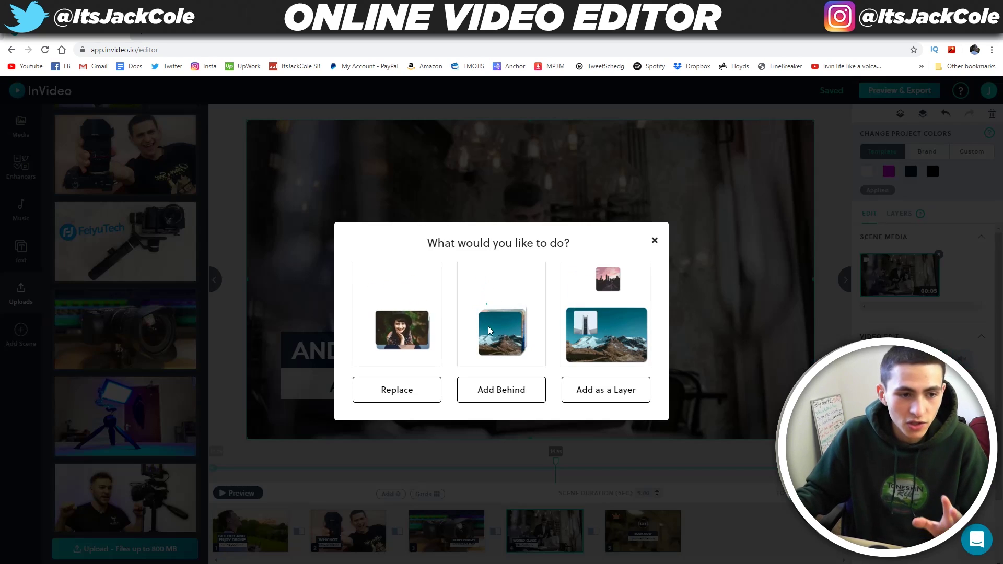
left_click(395, 396)
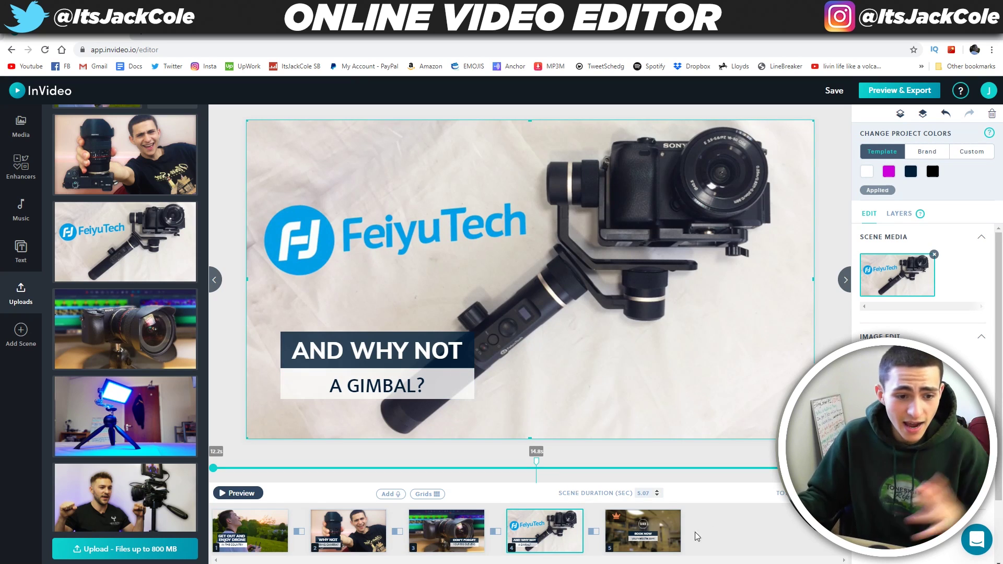
Replace the logo placeholder in the fifth scene with the uploaded gold TQ9 logo.
left_click(645, 540)
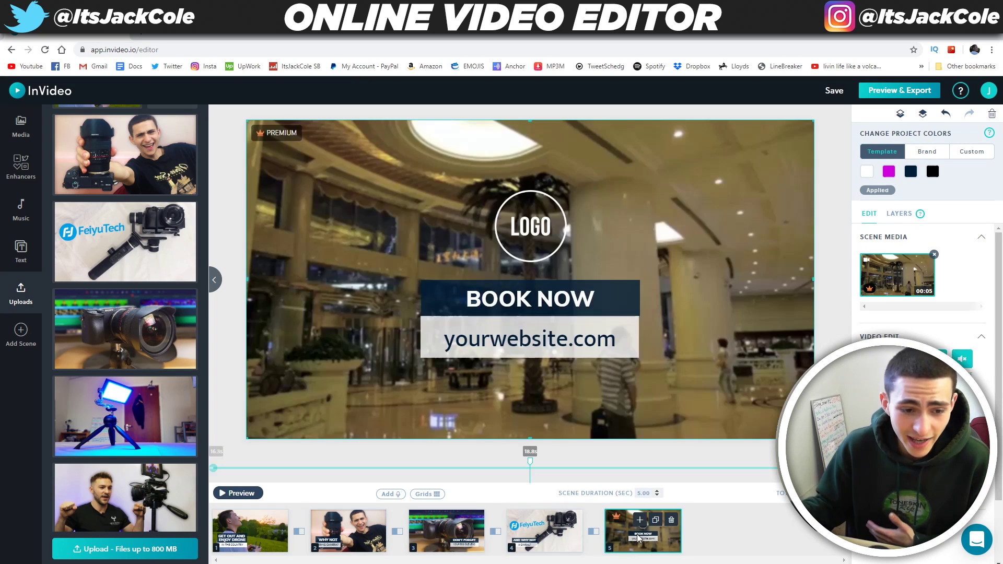
left_click(535, 222)
scroll(169, 279, "up", 3)
left_click_drag(167, 234, 530, 229)
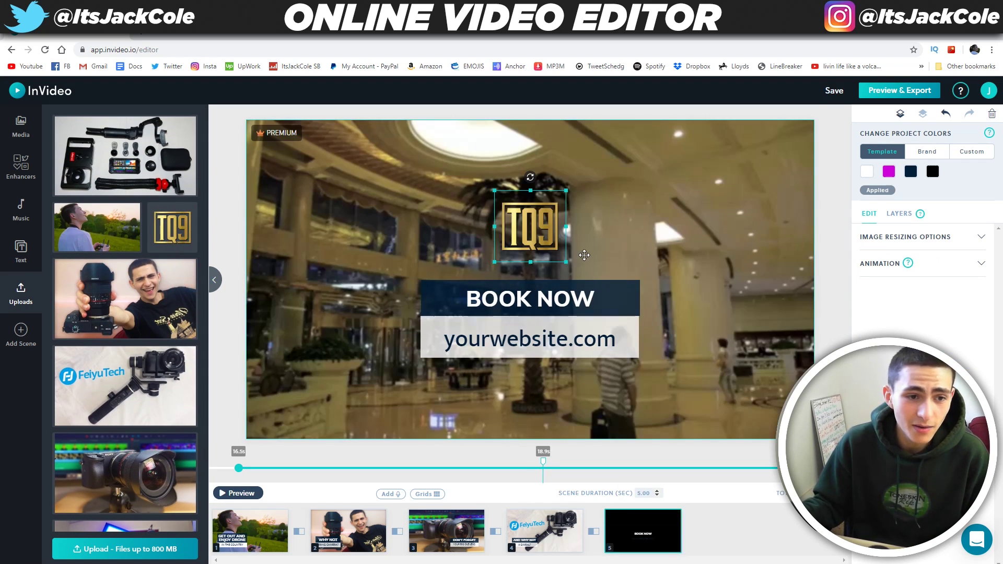
Change the fifth scene's headline to "GET OUT THERE" and its website subtitle to "AND ENJOY PEOPLE!".
double_click(561, 298)
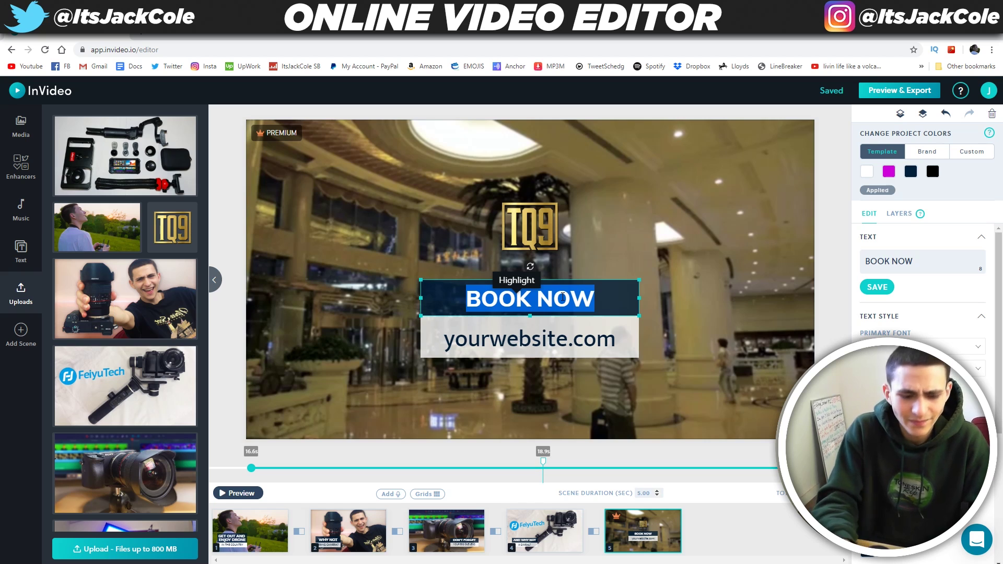
type("GET OUT THERE")
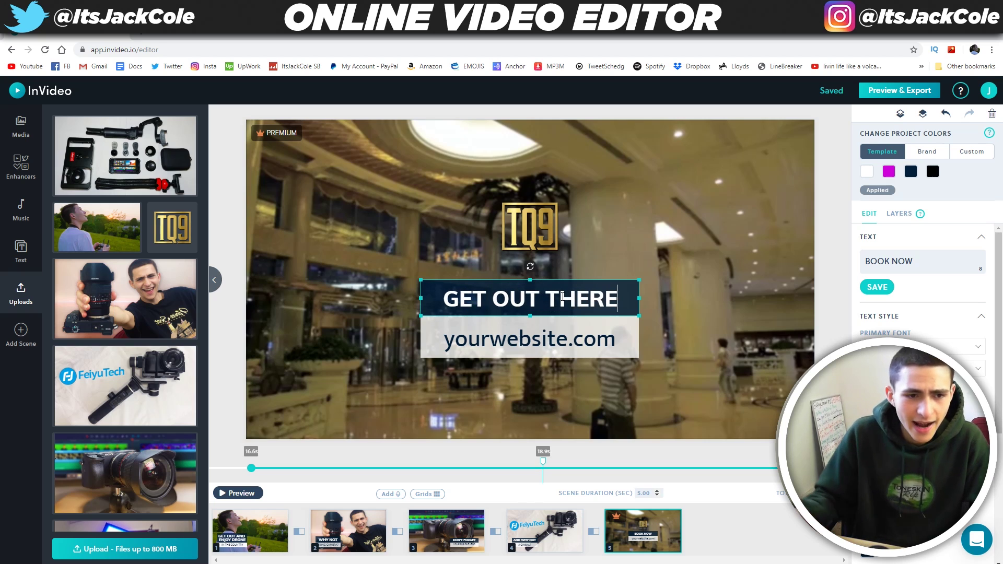
double_click(570, 347)
type("AND EN")
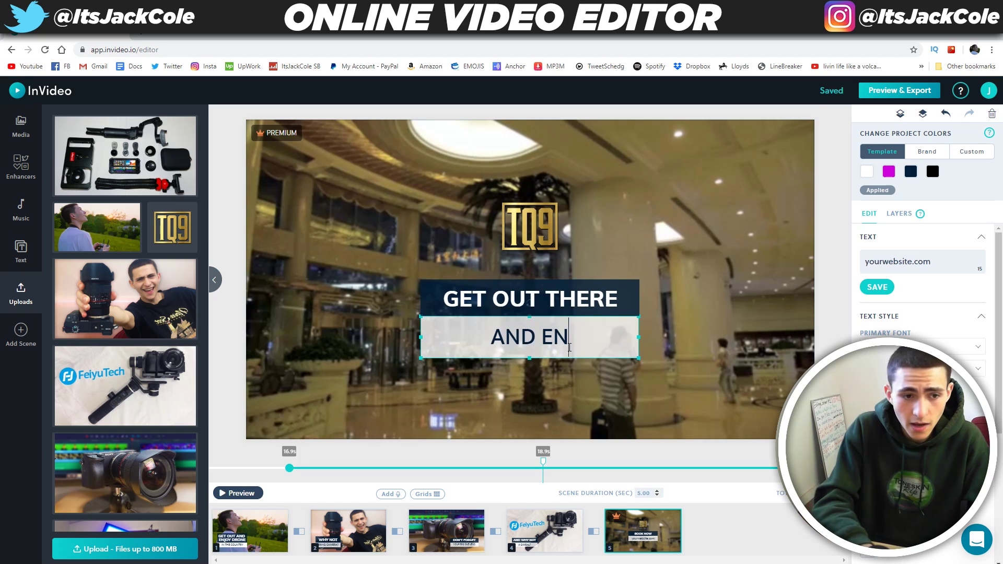
type("JOY PEOPLE!")
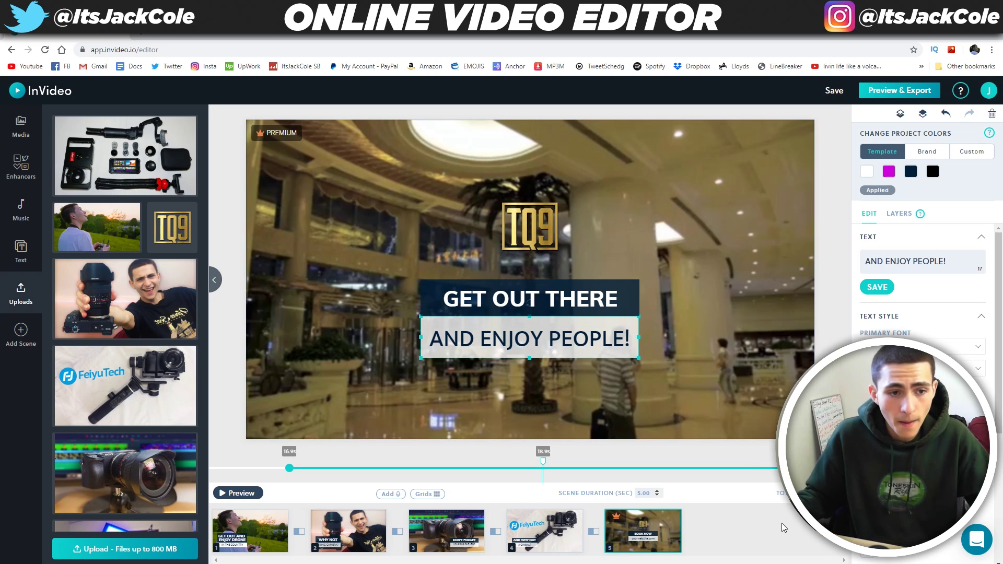
Replace the fifth scene's hotel lobby video with the uploaded photo of the gimbal, phone lenses and flexible tripod.
left_click(721, 305)
left_click_drag(119, 160, 352, 211)
left_click(418, 397)
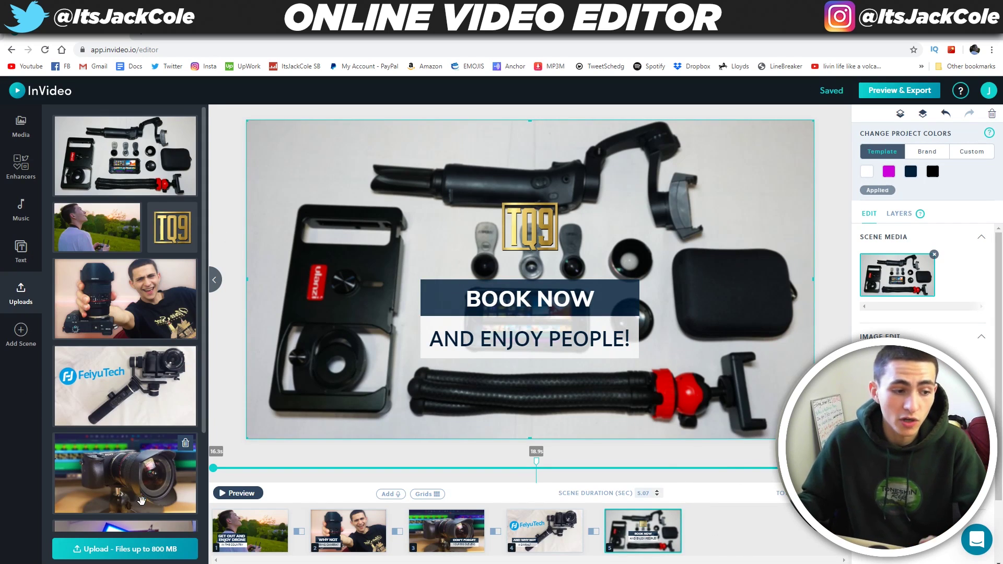
Choose the Example 1 video from the Record Drive folder on Data (D:) for upload.
left_click(160, 550)
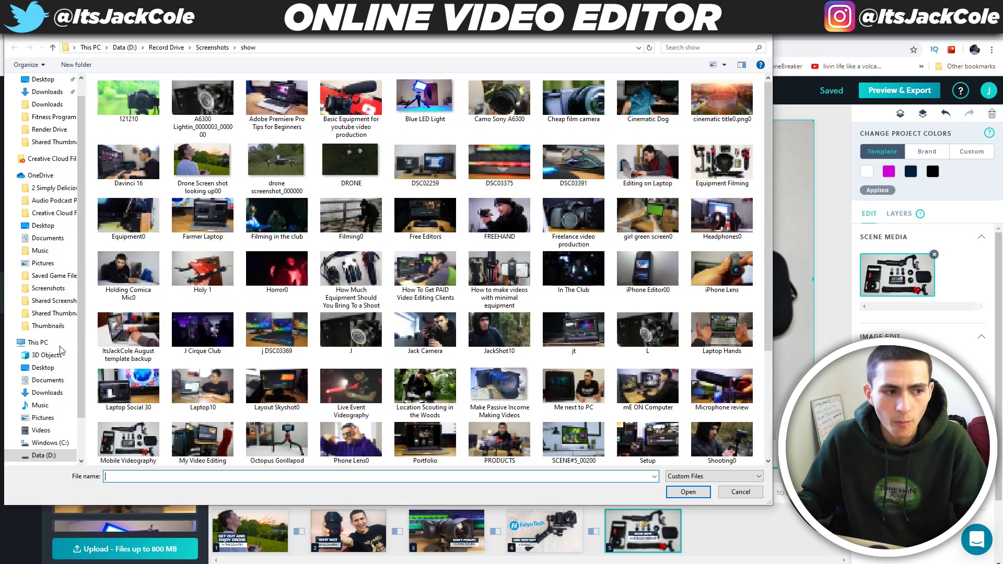
left_click(58, 343)
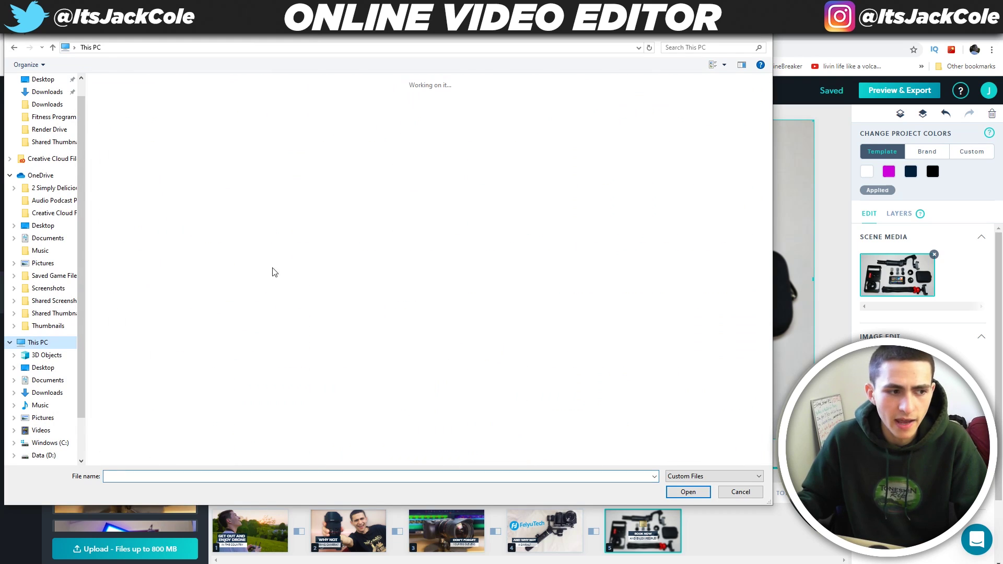
double_click(324, 183)
double_click(152, 192)
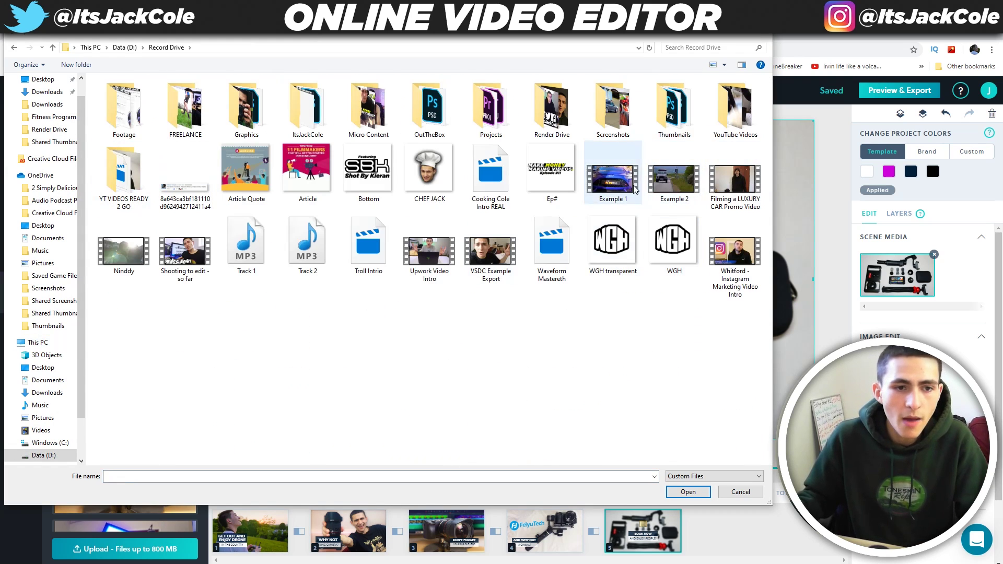
double_click(617, 180)
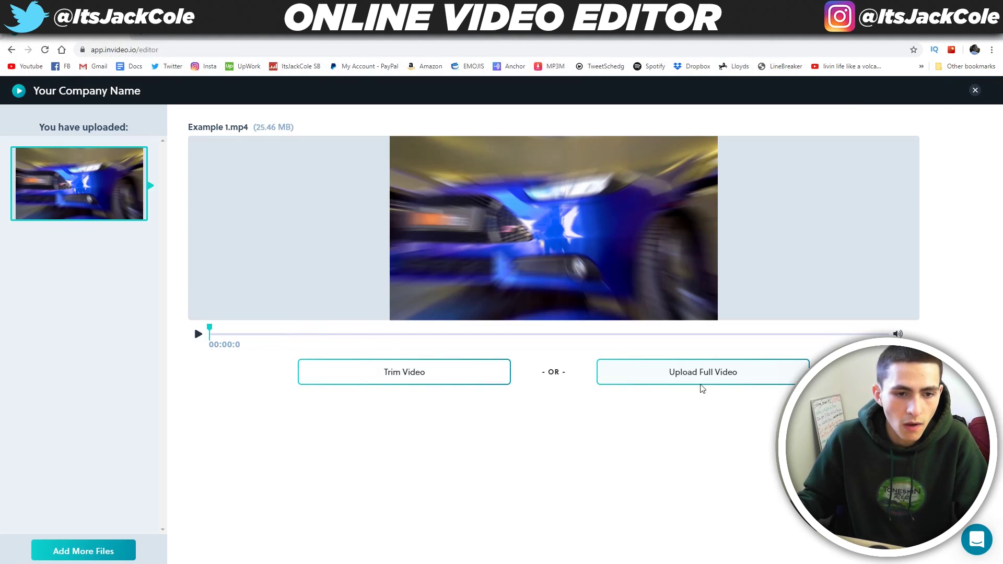
Trim the Example 1 video to about its first 6 seconds and use it to replace the fifth scene's equipment photo.
left_click(437, 380)
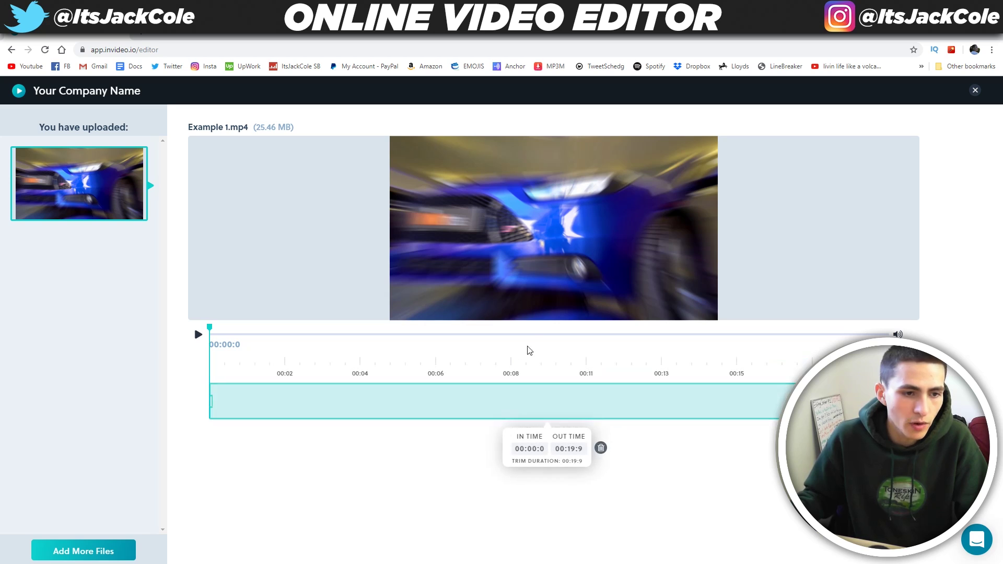
left_click_drag(958, 402, 438, 406)
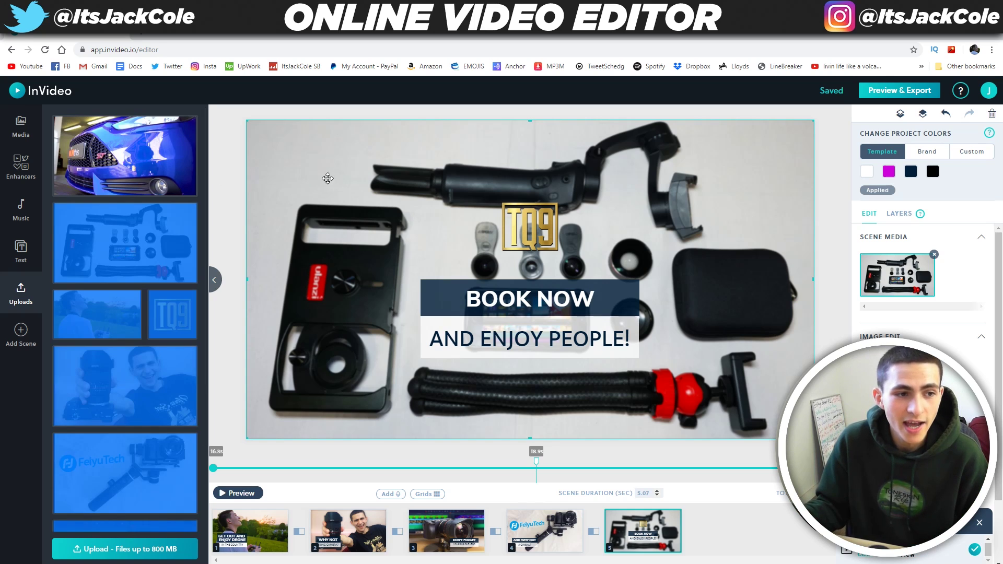
left_click_drag(114, 152, 329, 170)
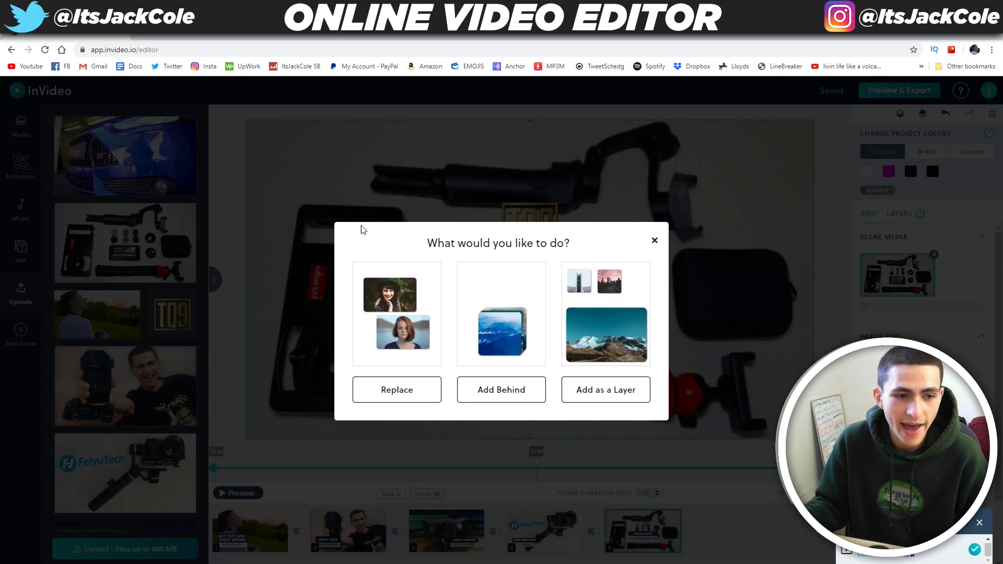
left_click(394, 386)
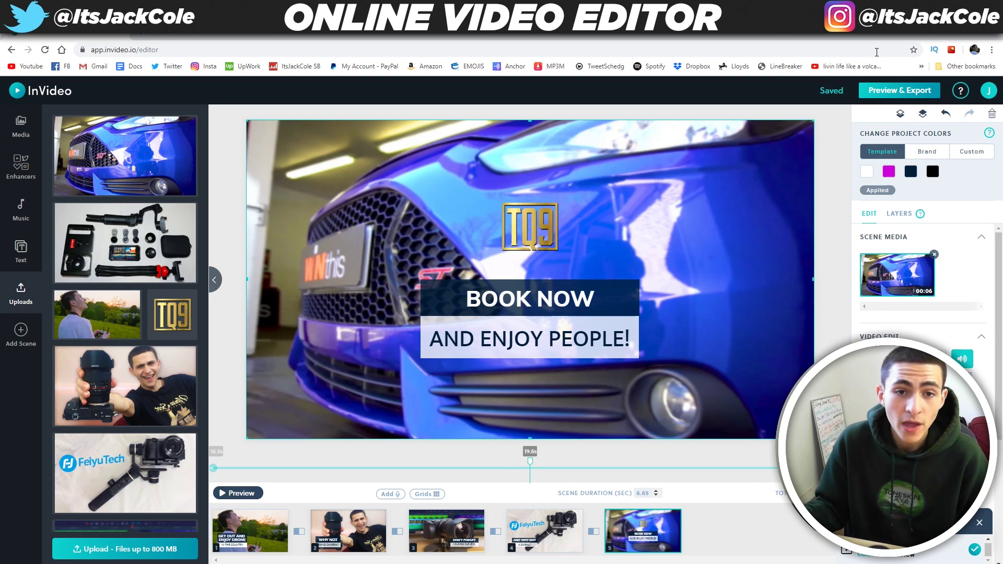
Try purple #5400ff as a custom project color in place of white and restore it to white #ffffff.
left_click(626, 289)
left_click(973, 152)
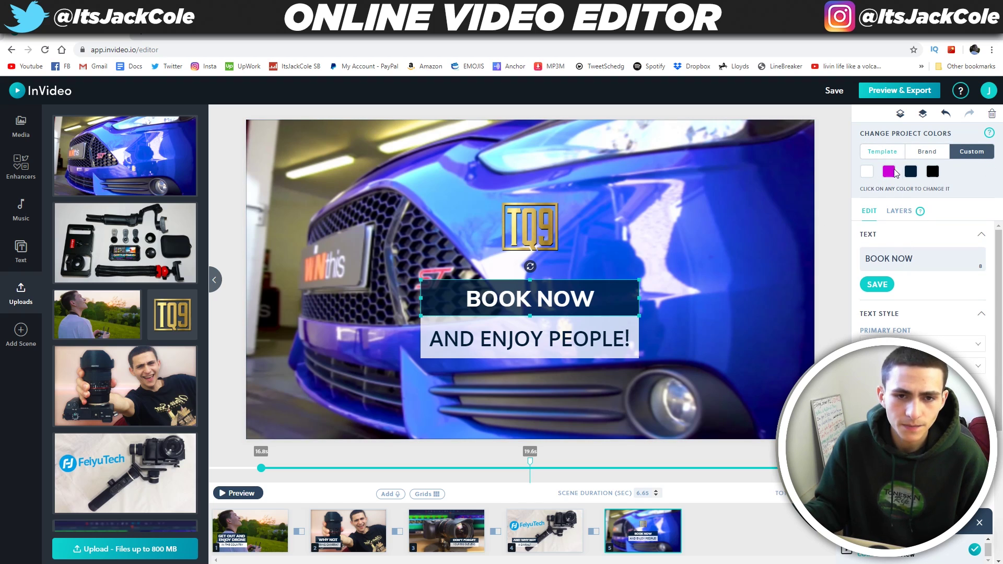
left_click(866, 172)
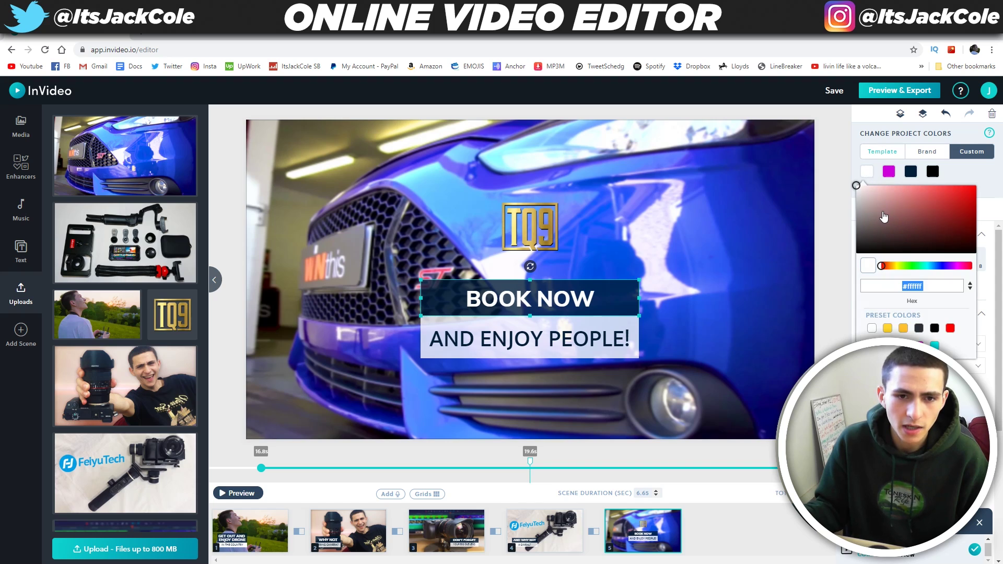
left_click_drag(884, 267, 950, 281)
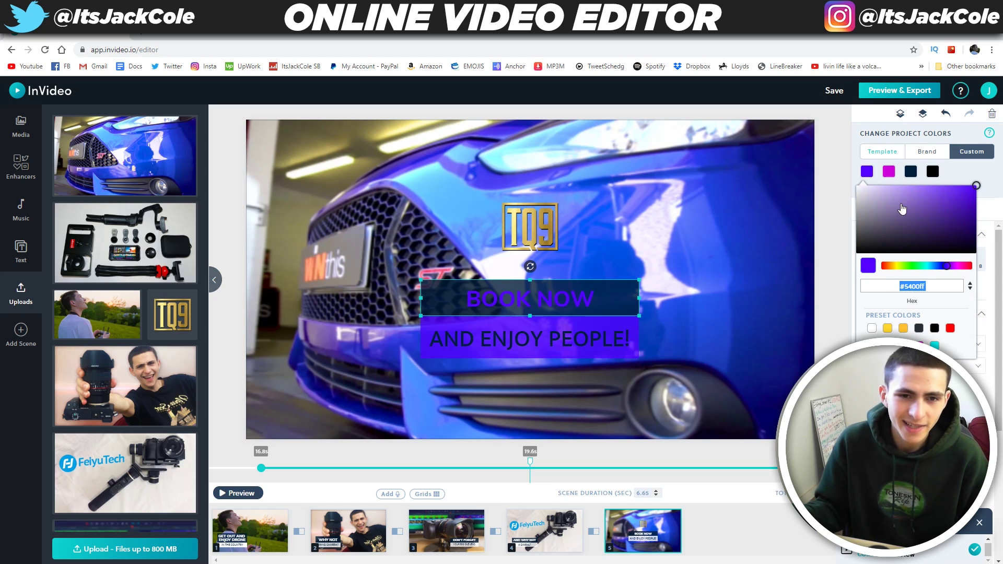
left_click_drag(903, 209, 836, 168)
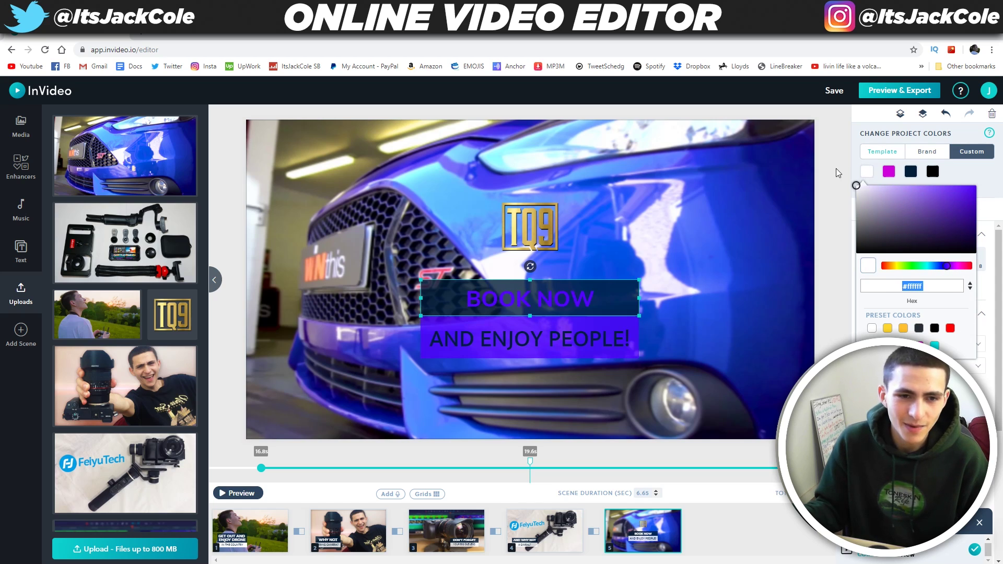
left_click(993, 184)
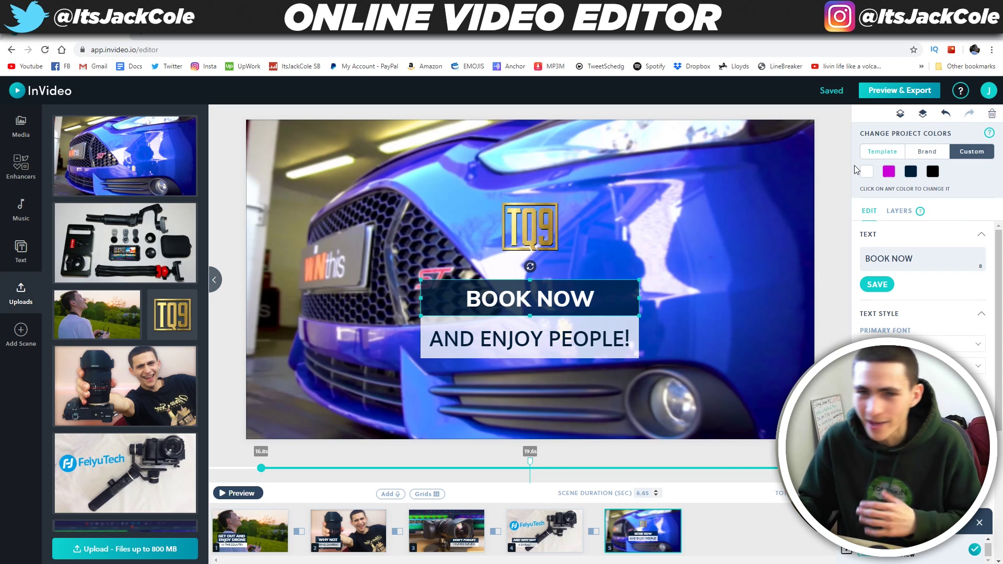
Check the export preview and change the fifth scene's "BOOK NOW" headline to "GET OUT THERE".
left_click(899, 91)
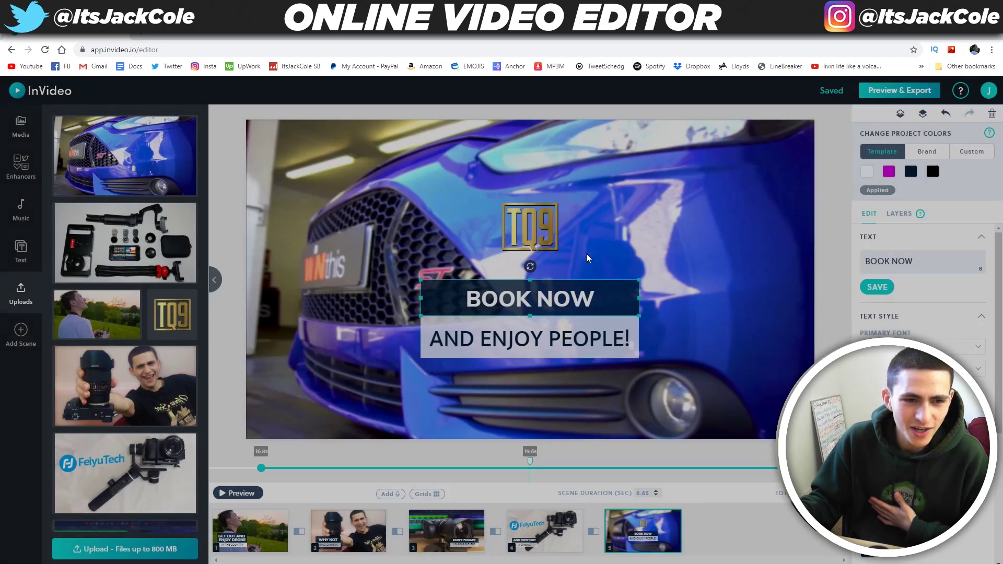
left_click(455, 443)
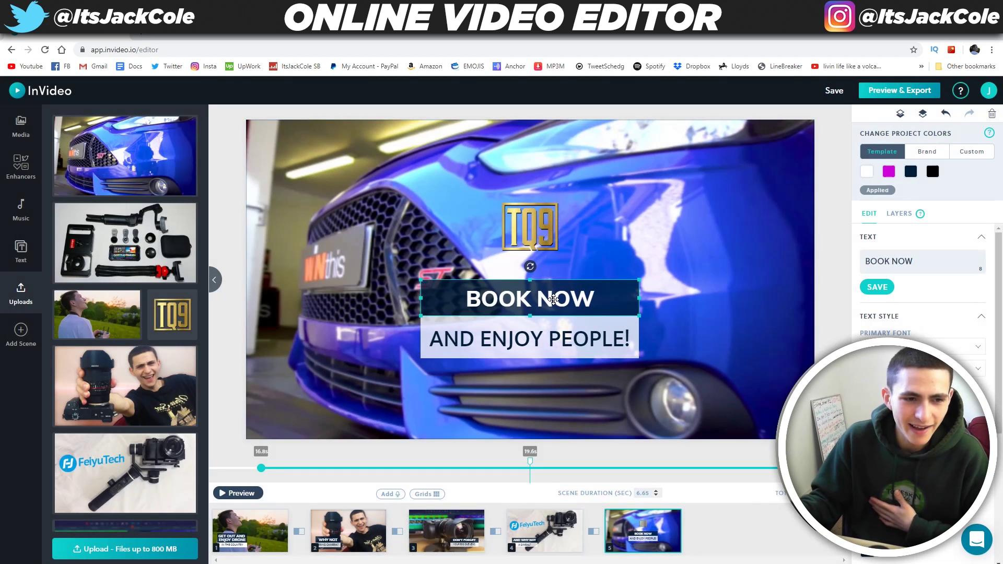
double_click(555, 299)
type("GET OUT THERE")
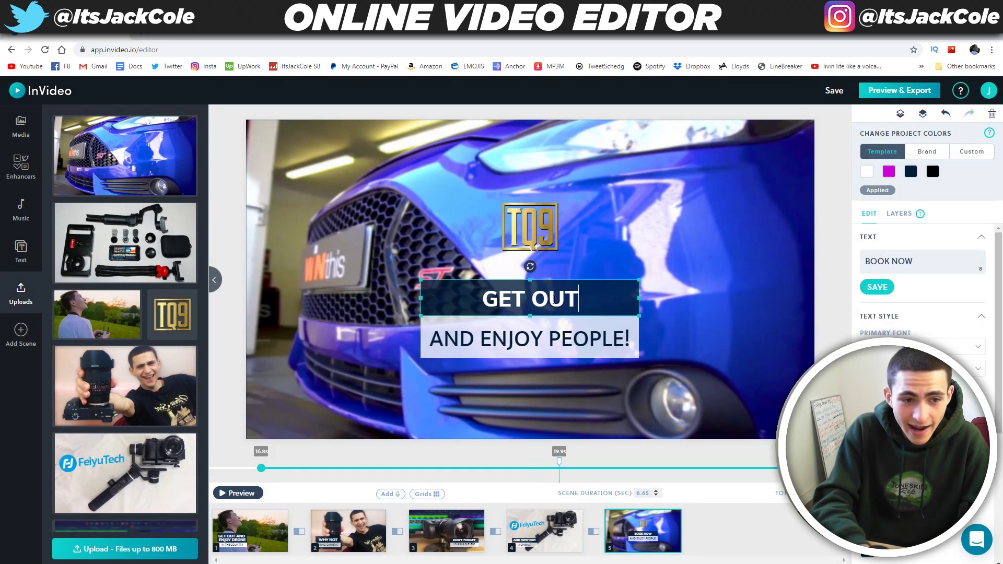
Change the fifth scene's subtitle to "AND MAKE CONTENT".
double_click(601, 339)
key("ctrl+a")
type("AND CO")
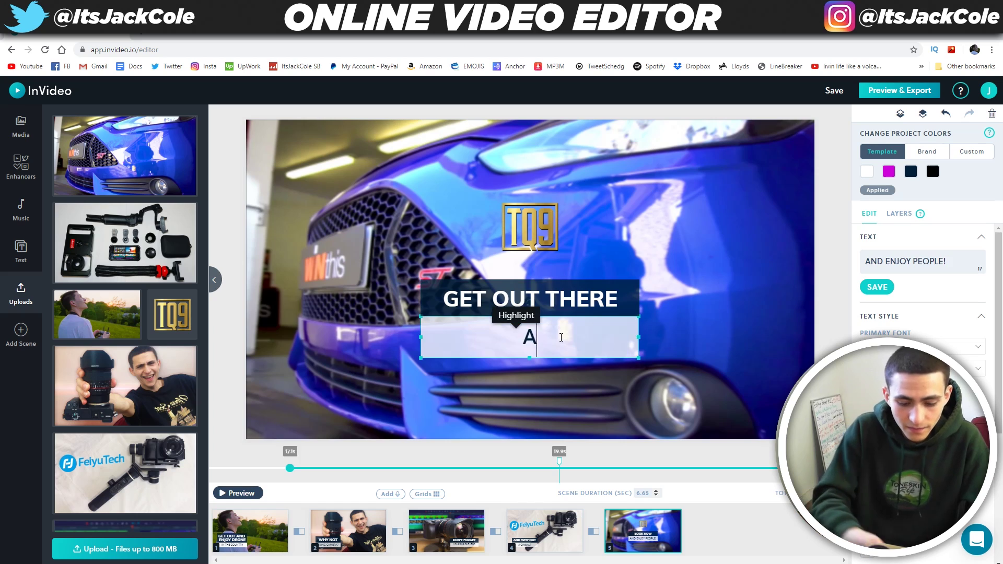
key("BackSpace")
key("BackSpace")
type("MAKE CONTEN")
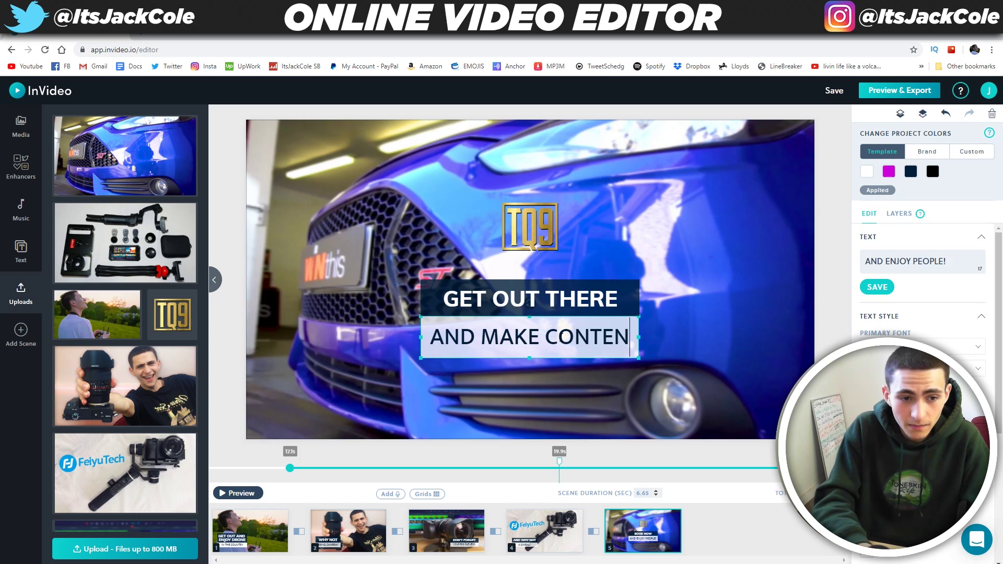
key("BackSpace")
type("NT")
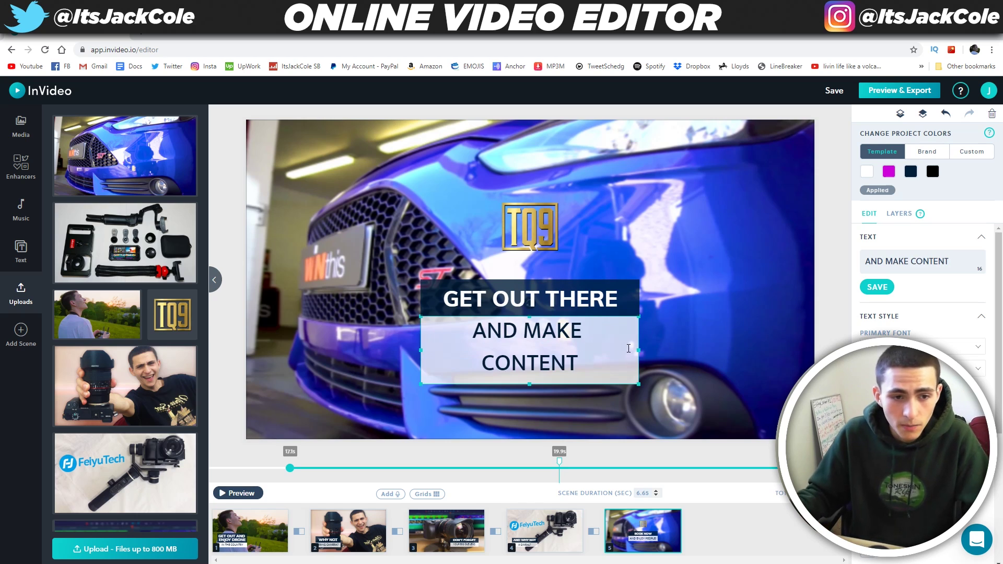
Widen the fifth scene's subtitle and headline boxes to the same width and shorten the subtitle box to one line.
left_click_drag(641, 350, 651, 350)
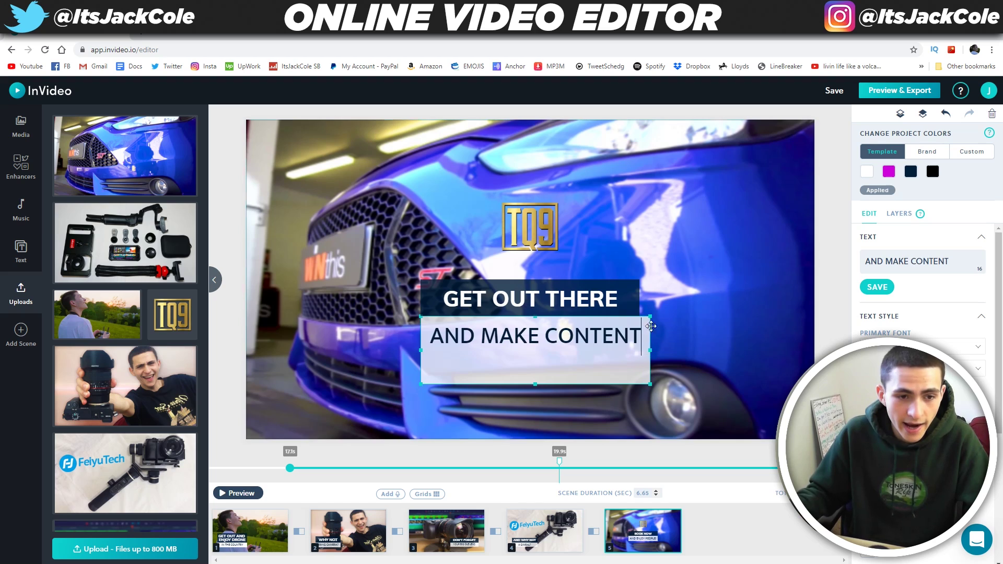
left_click_drag(535, 385, 536, 359)
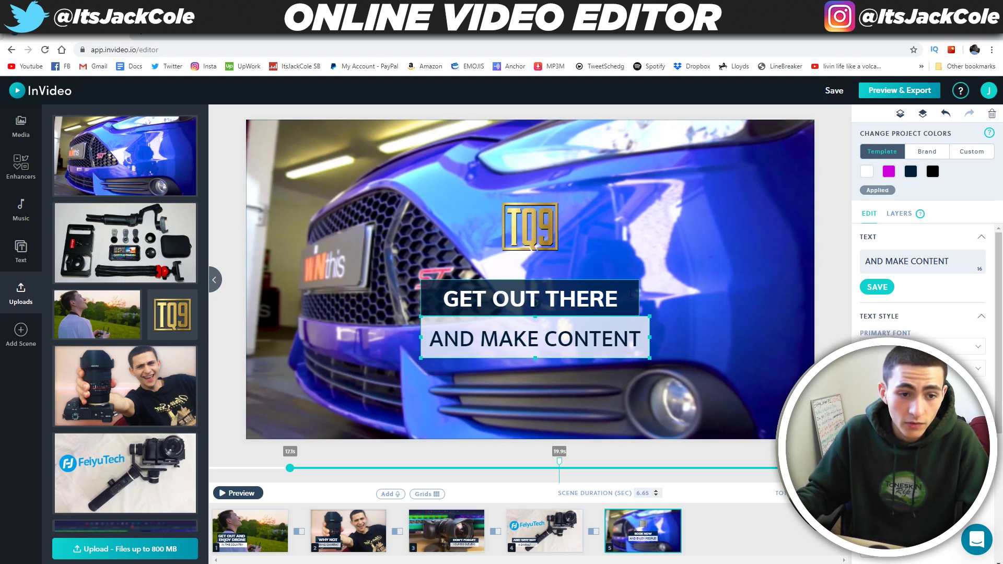
left_click(628, 293)
left_click_drag(639, 298, 649, 297)
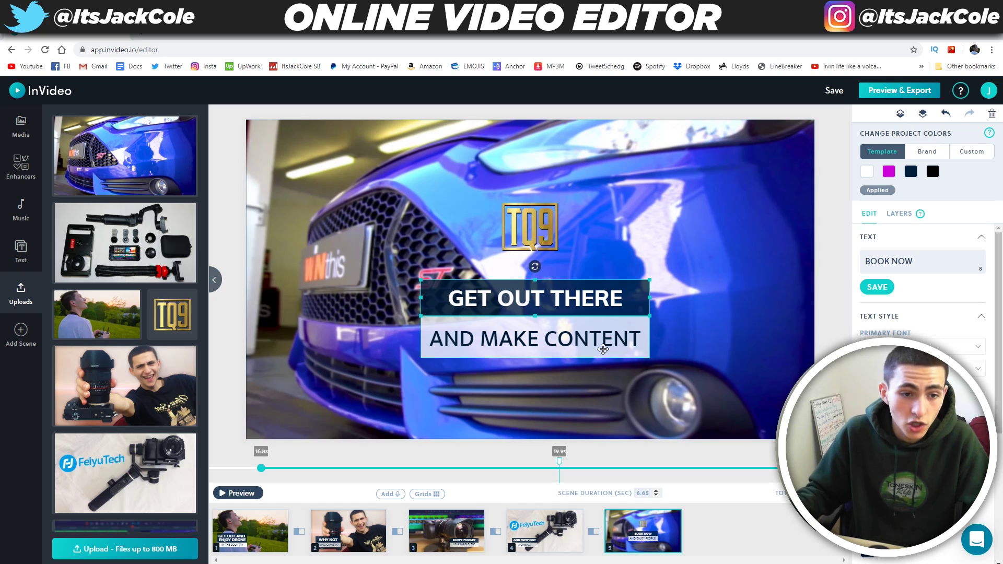
Check the fifth scene's captions in the export preview and return to editing.
left_click(617, 320)
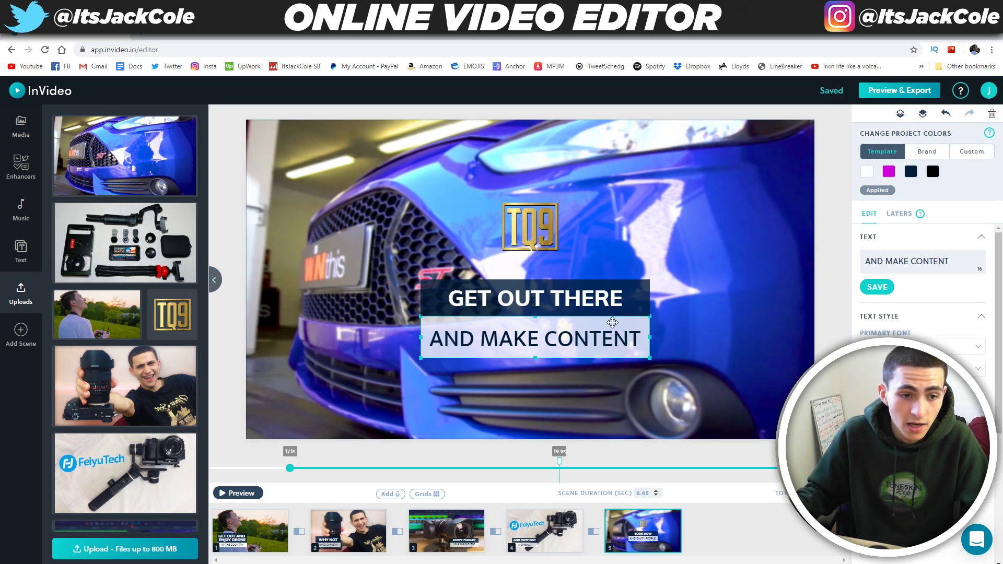
left_click(599, 298)
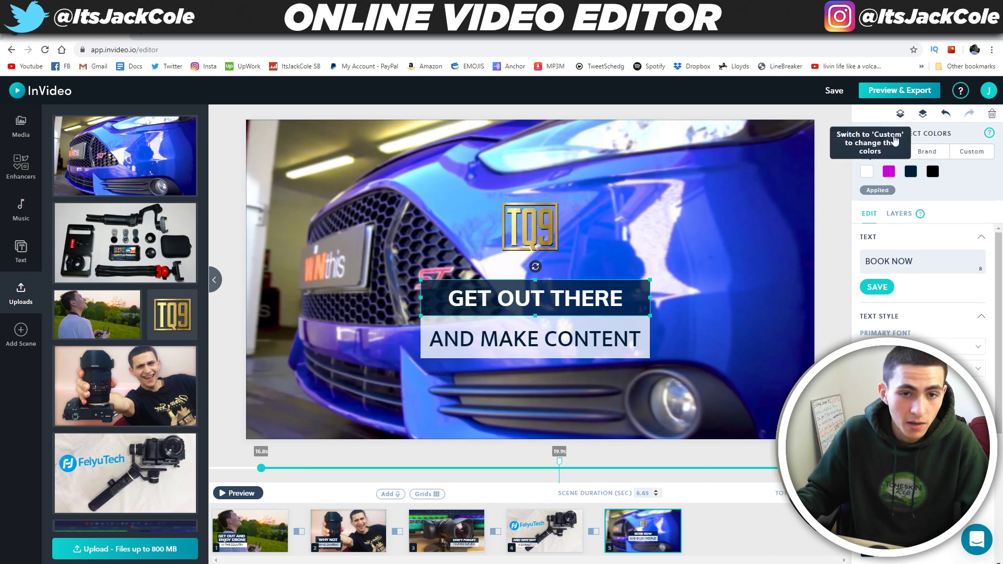
left_click(910, 90)
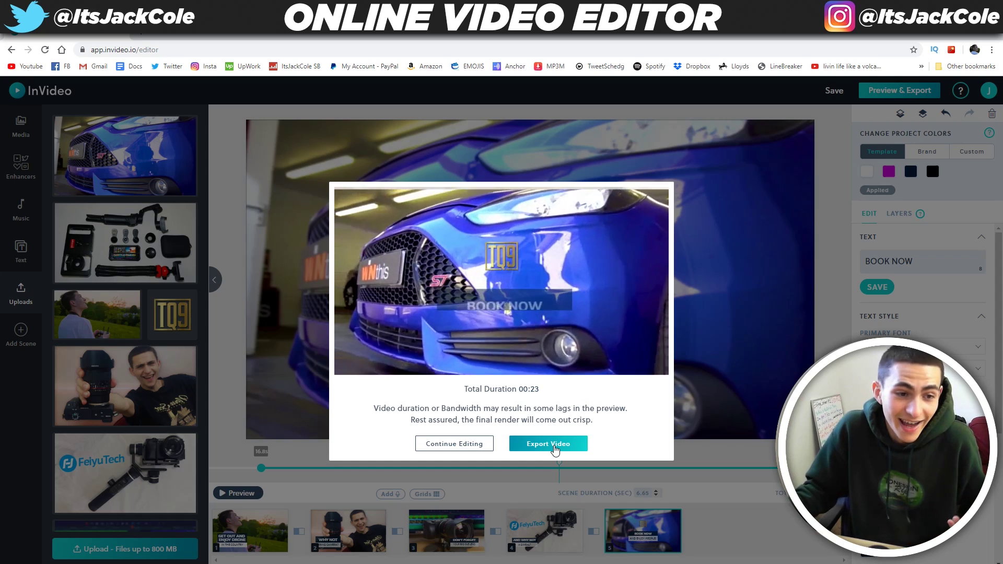
left_click(492, 444)
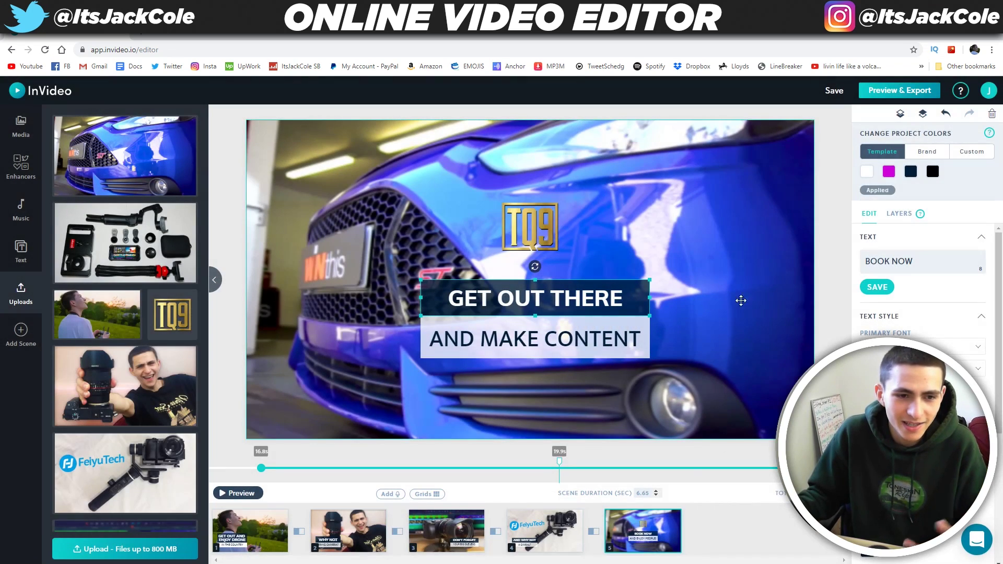
Try locking the fifth scene's "BOOK NOW" headline layer and unlock it again.
left_click(715, 302)
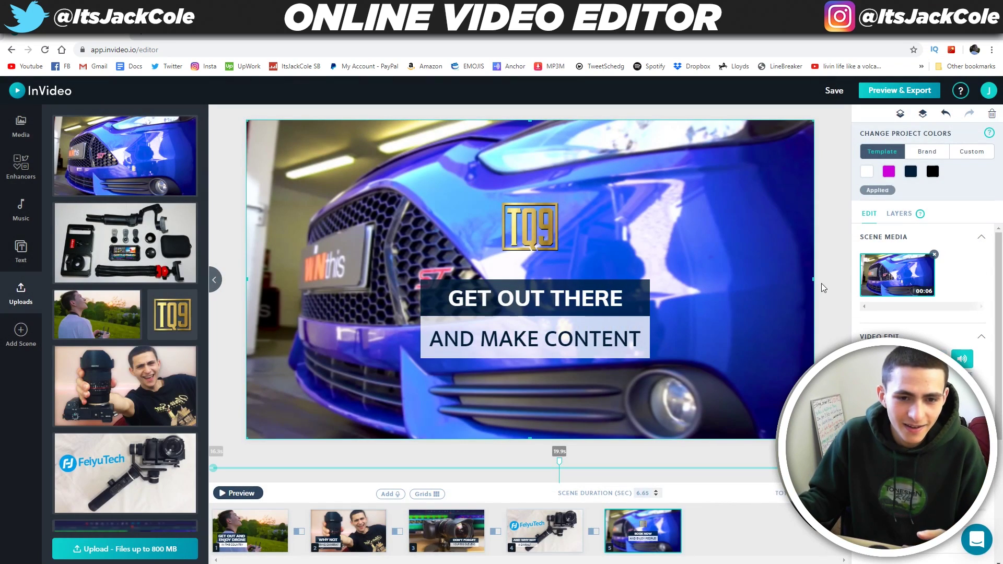
left_click(903, 214)
left_click(904, 253)
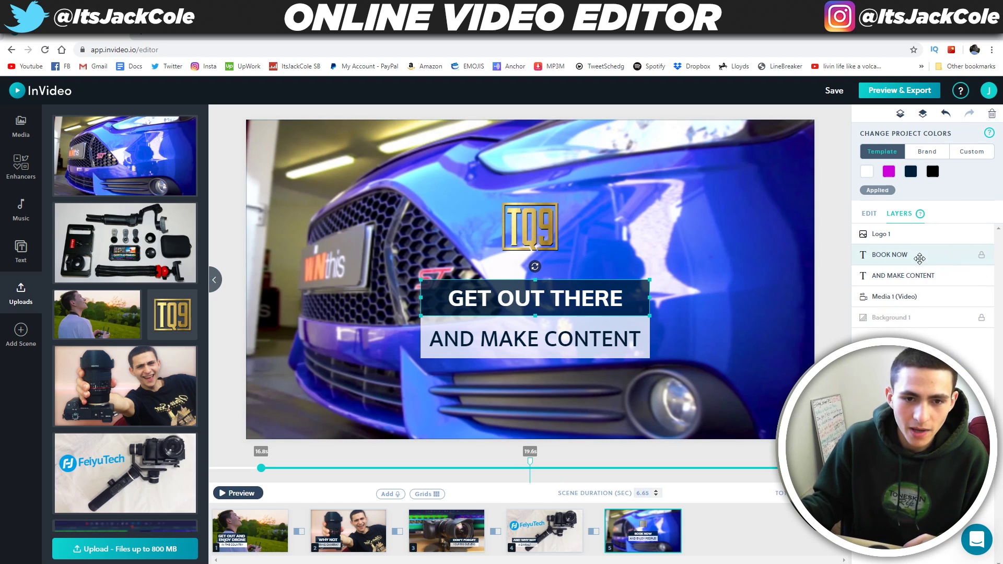
left_click(982, 255)
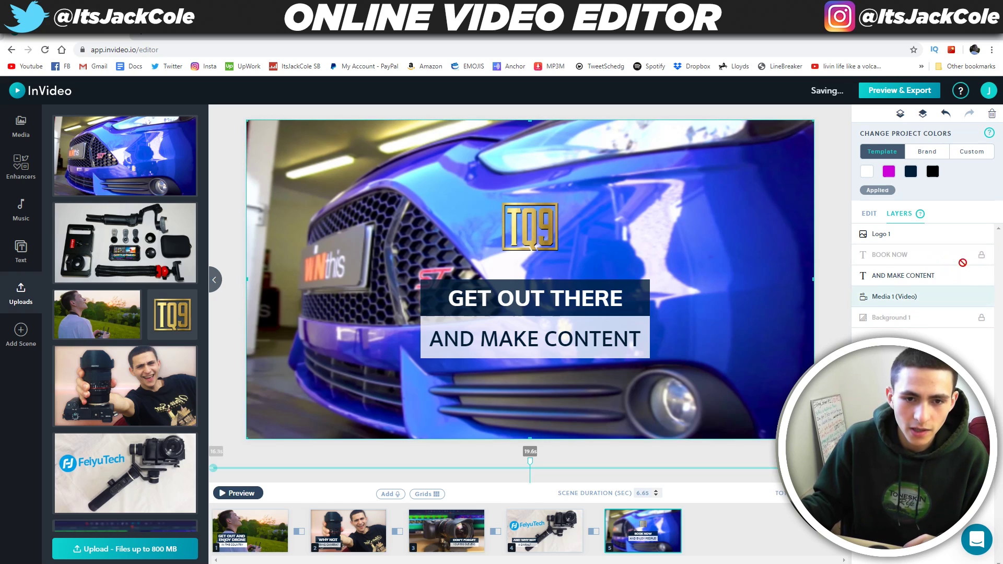
left_click(982, 255)
Move the fifth scene's playhead to about 17 s, preview the scene and return to editing it.
left_click_drag(530, 463, 278, 464)
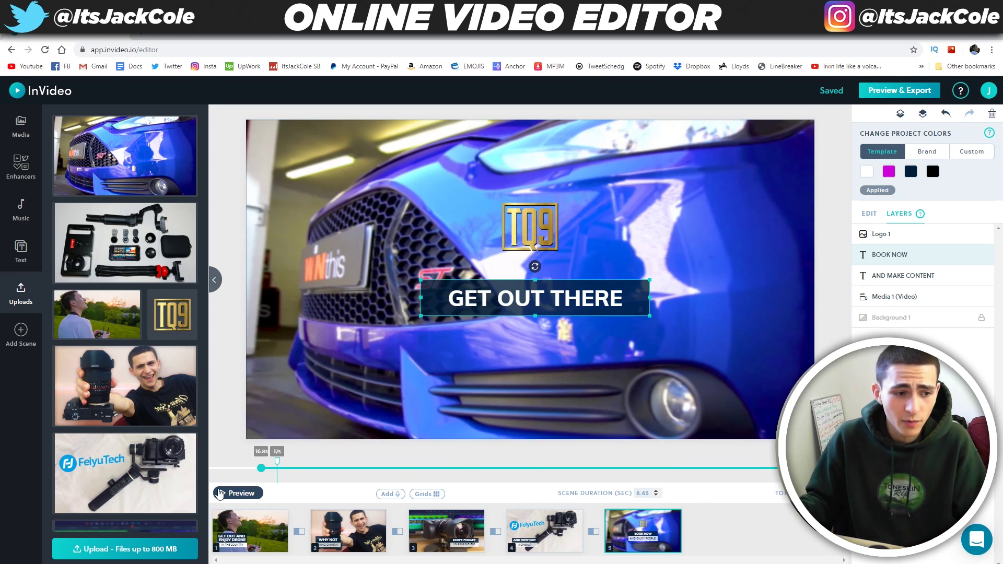
left_click(238, 494)
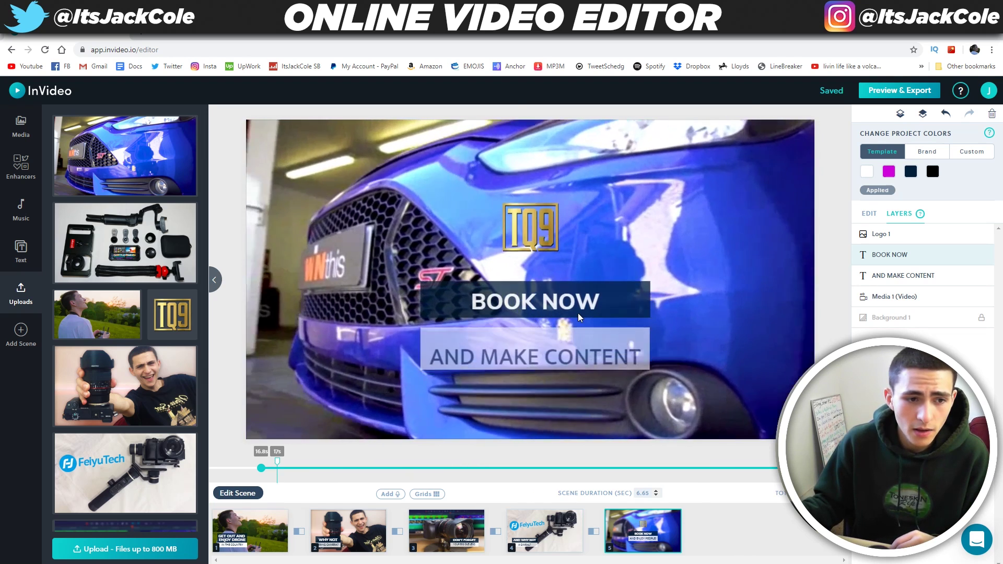
left_click(626, 296)
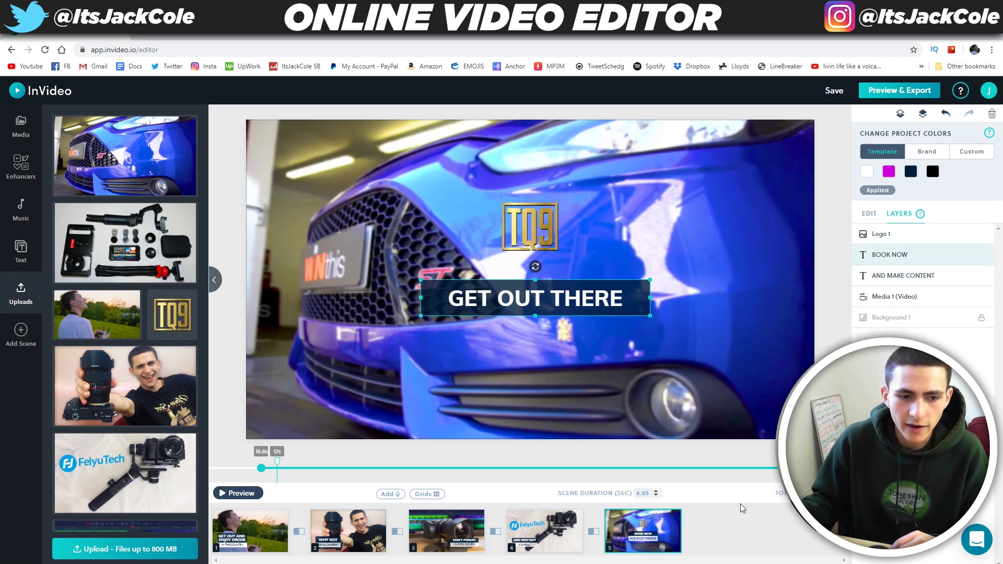
Reopen the fifth scene, replace the "BOOK NOW" headline with "GET OUT" and make its box tall enough for the one-line text.
left_click(547, 540)
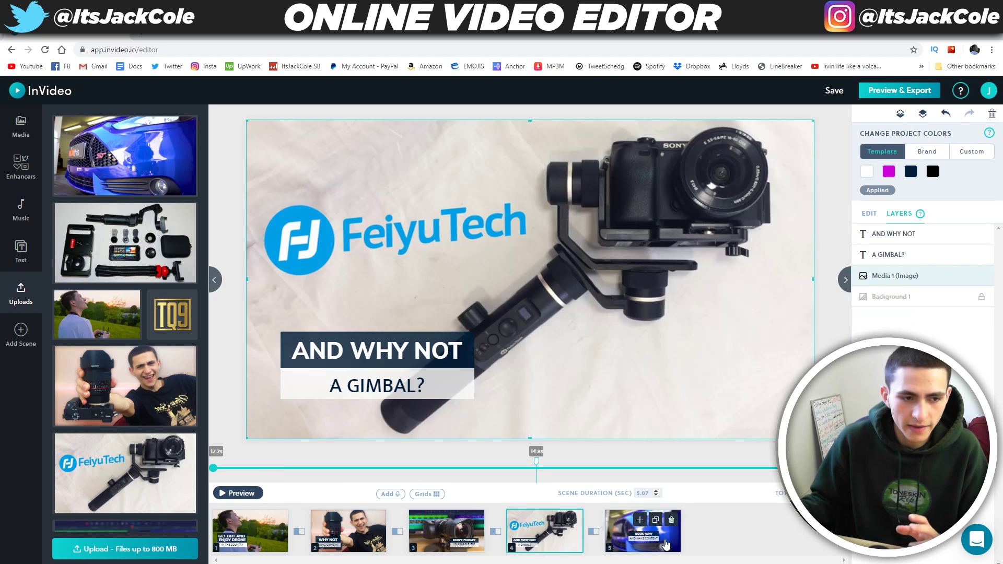
left_click(643, 536)
double_click(538, 297)
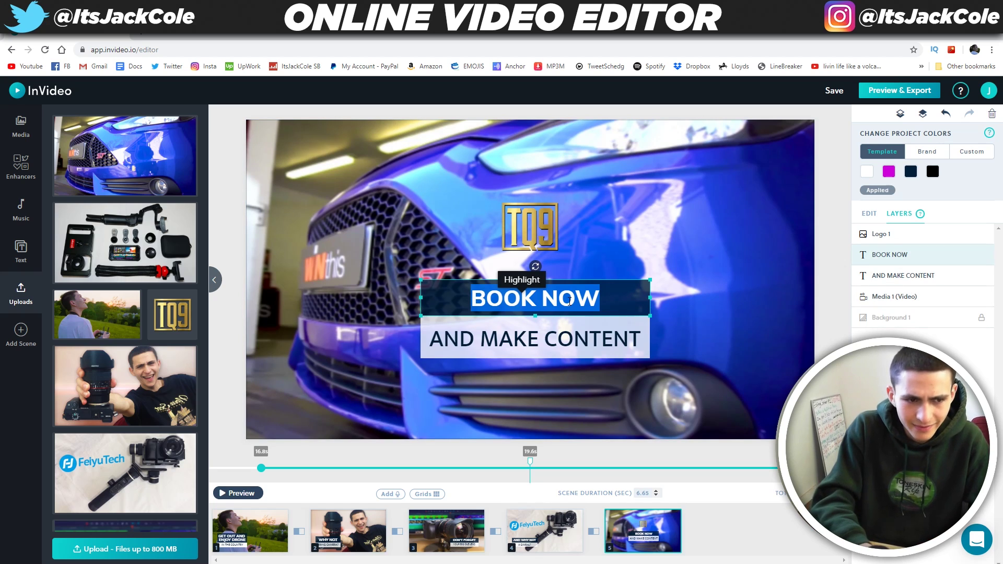
type("GET OUT")
key("Return")
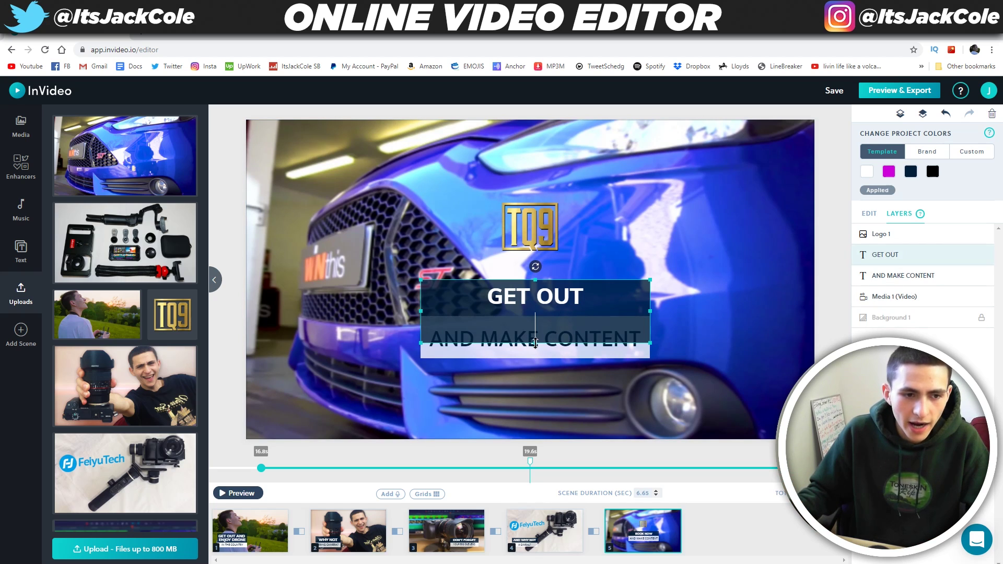
key("BackSpace")
key("Escape")
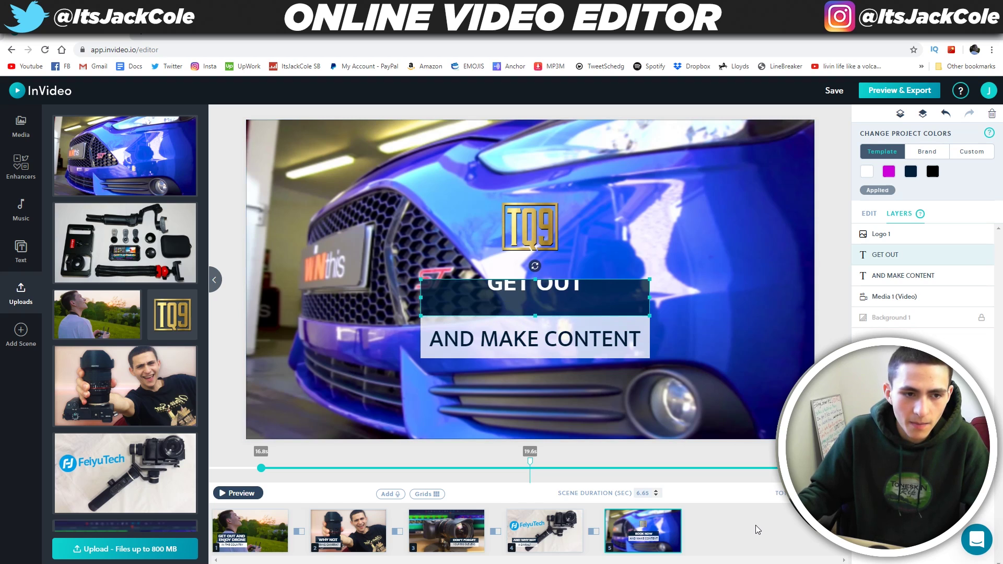
left_click(759, 376)
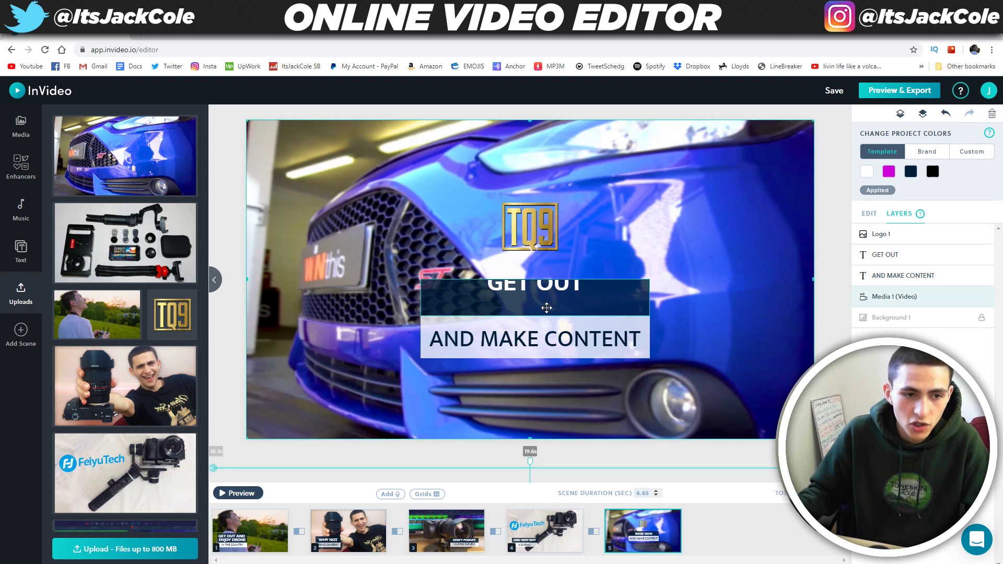
left_click(533, 290)
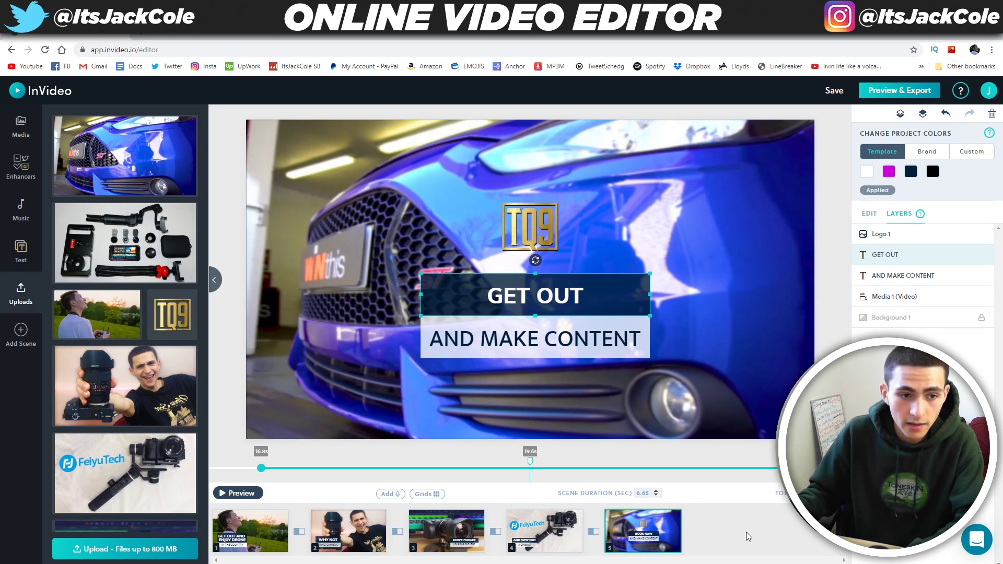
Preview the fifth scene to check its captions and export the video.
left_click(237, 493)
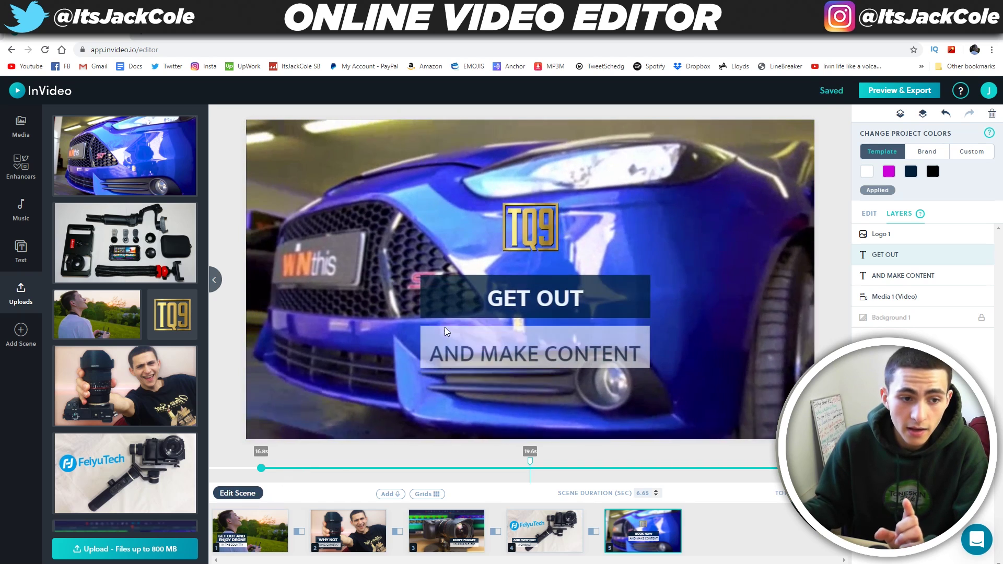
left_click(238, 493)
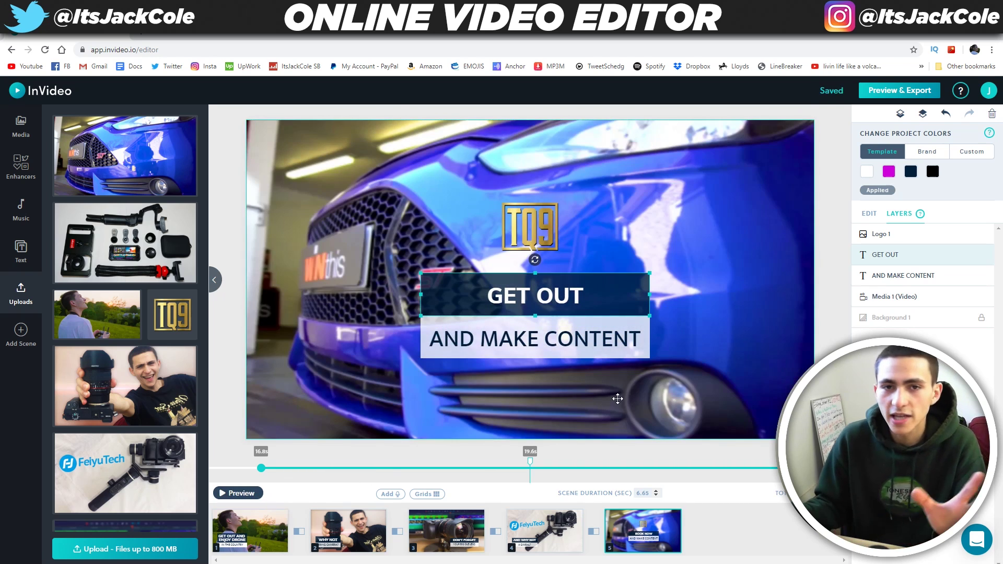
left_click(908, 96)
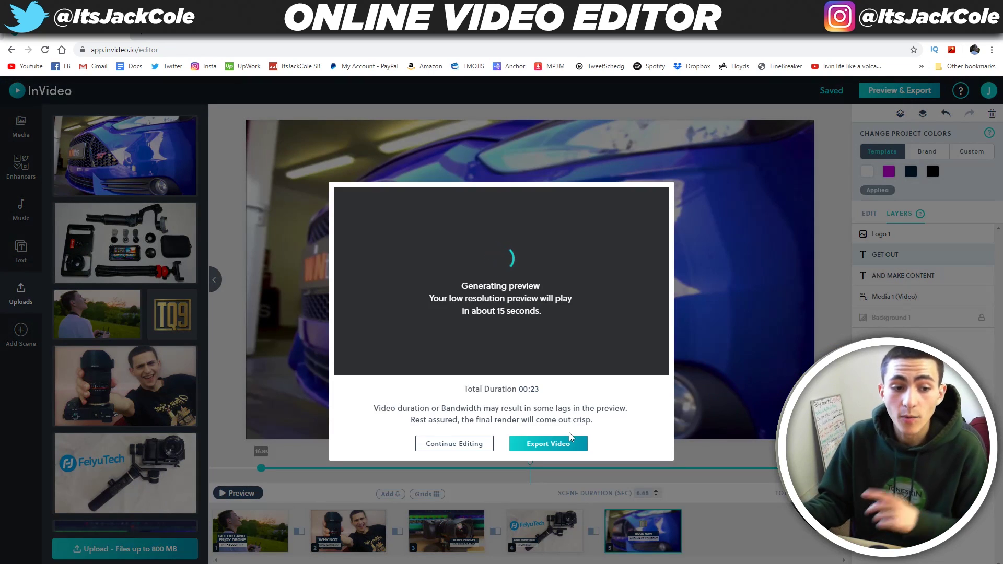
left_click(569, 443)
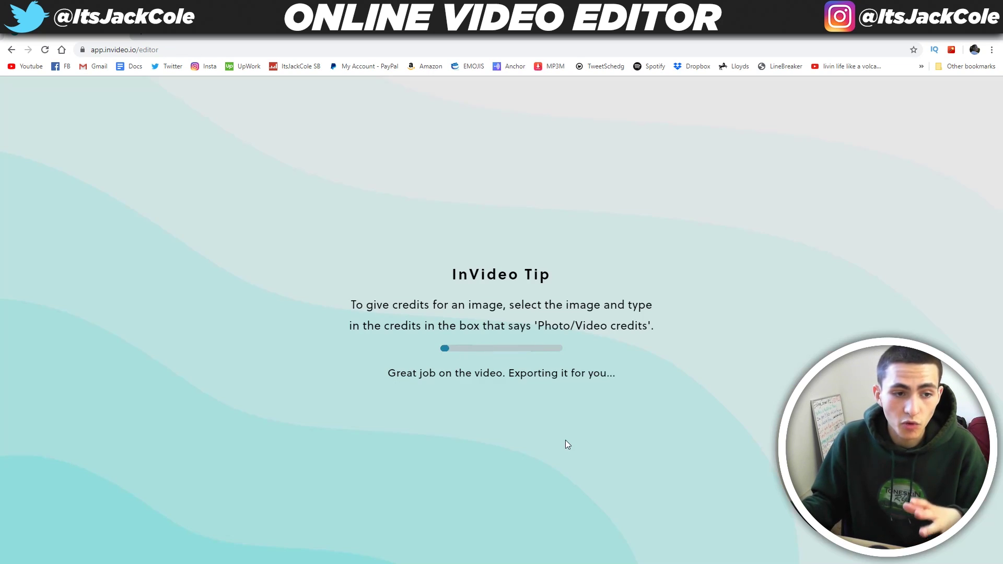